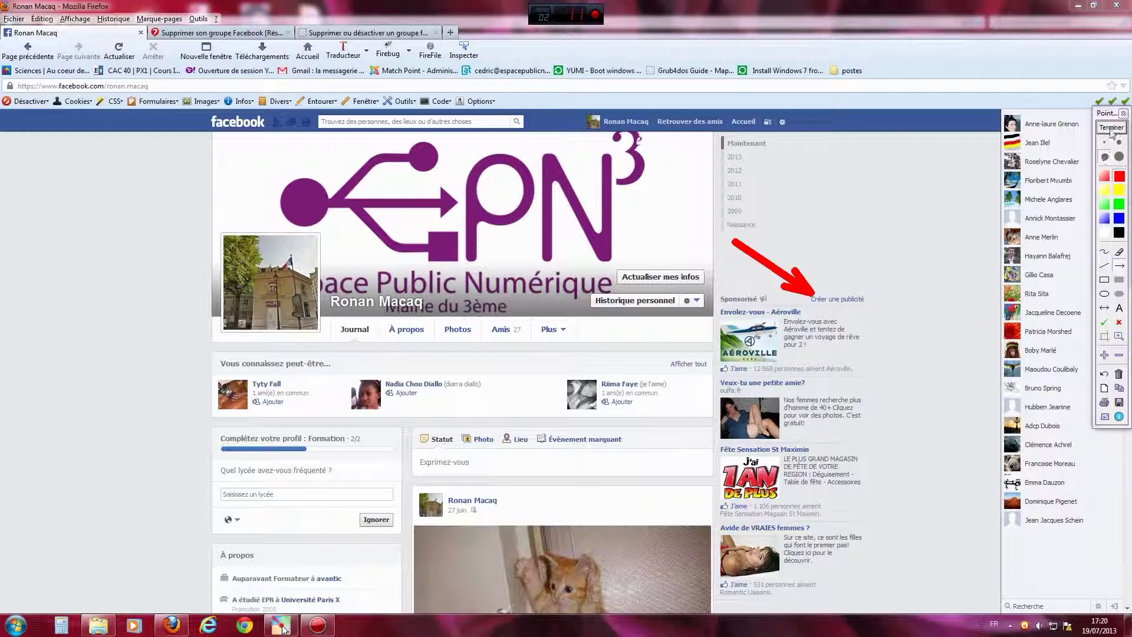
Close the screen annotation tool and switch to using Facebook as the Espace Public Numérique page
left_click(1111, 128)
left_click(783, 123)
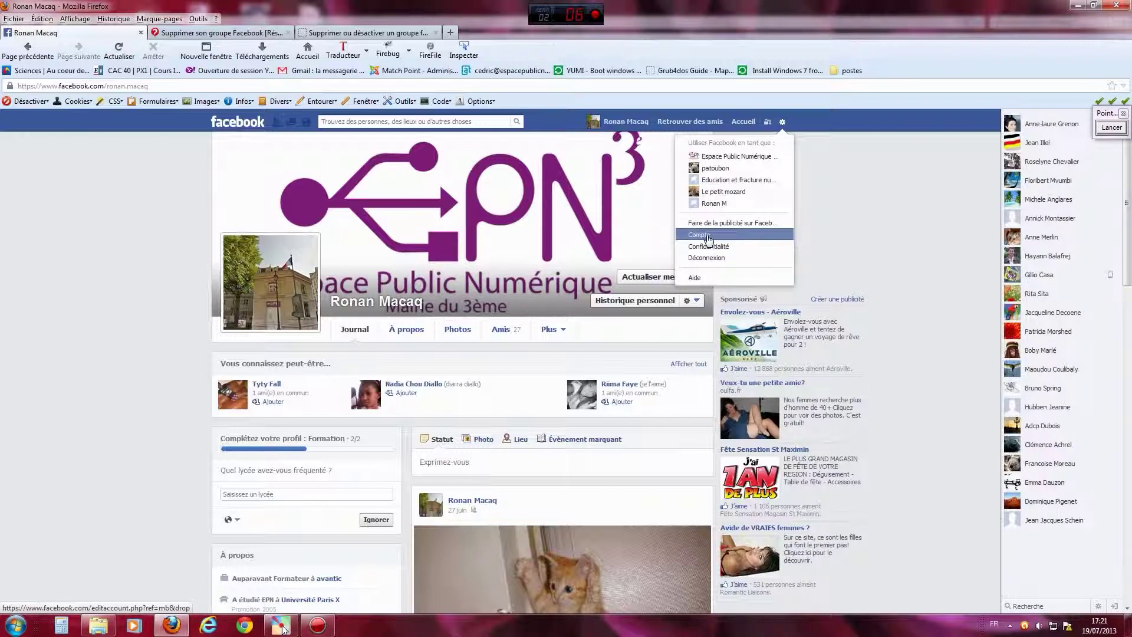
left_click(730, 156)
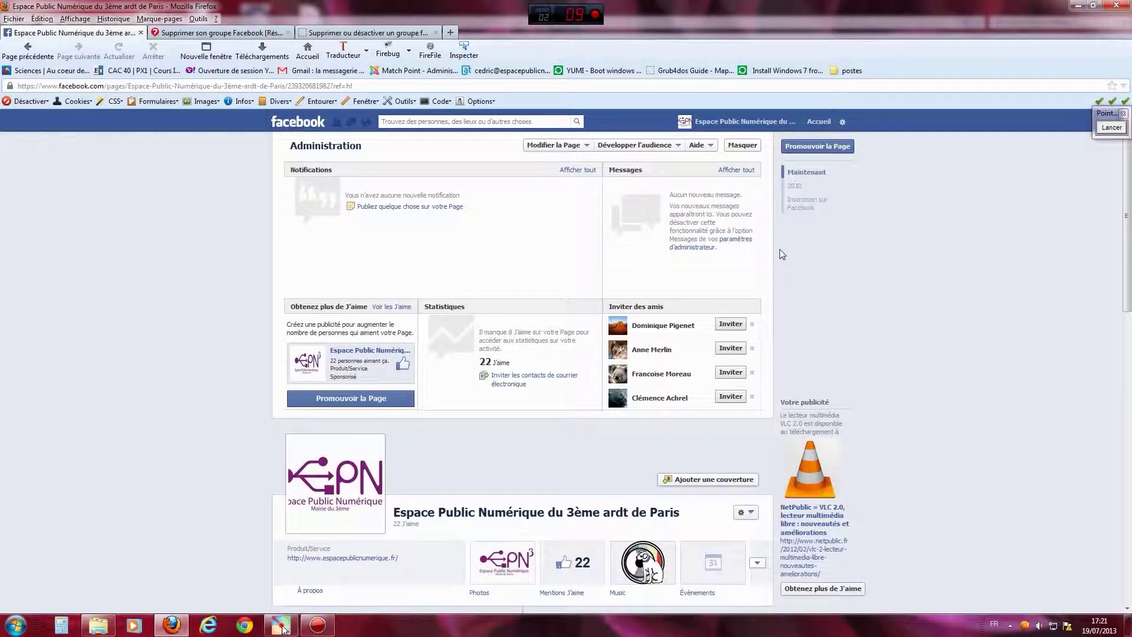
Start creating an ad from the page's audience development options and continue as the personal profile
left_click(668, 148)
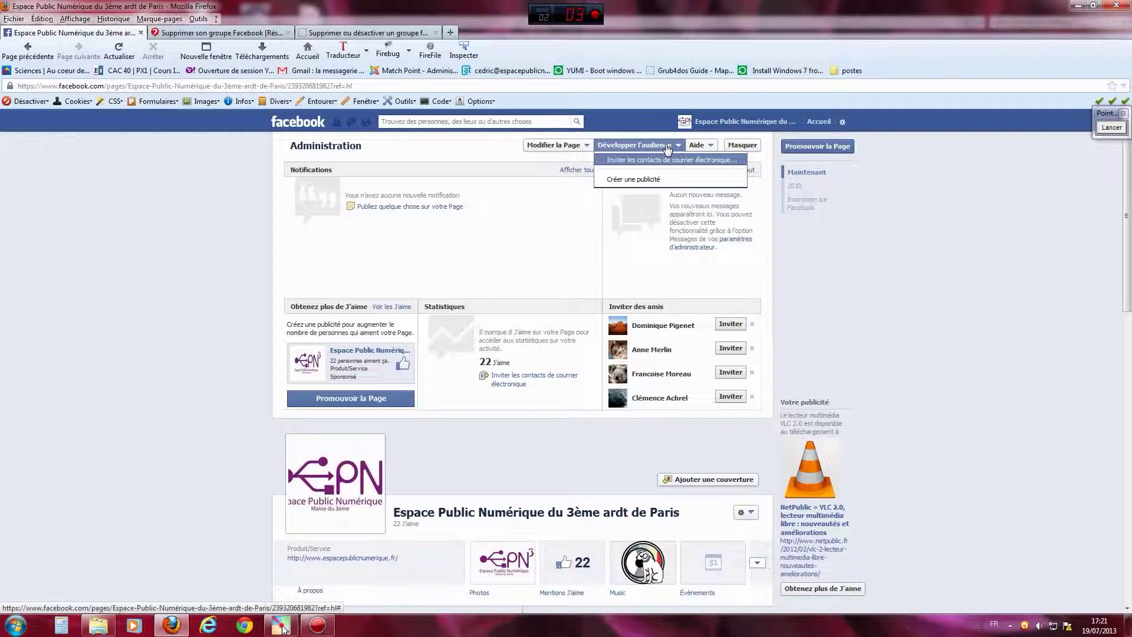
left_click(635, 180)
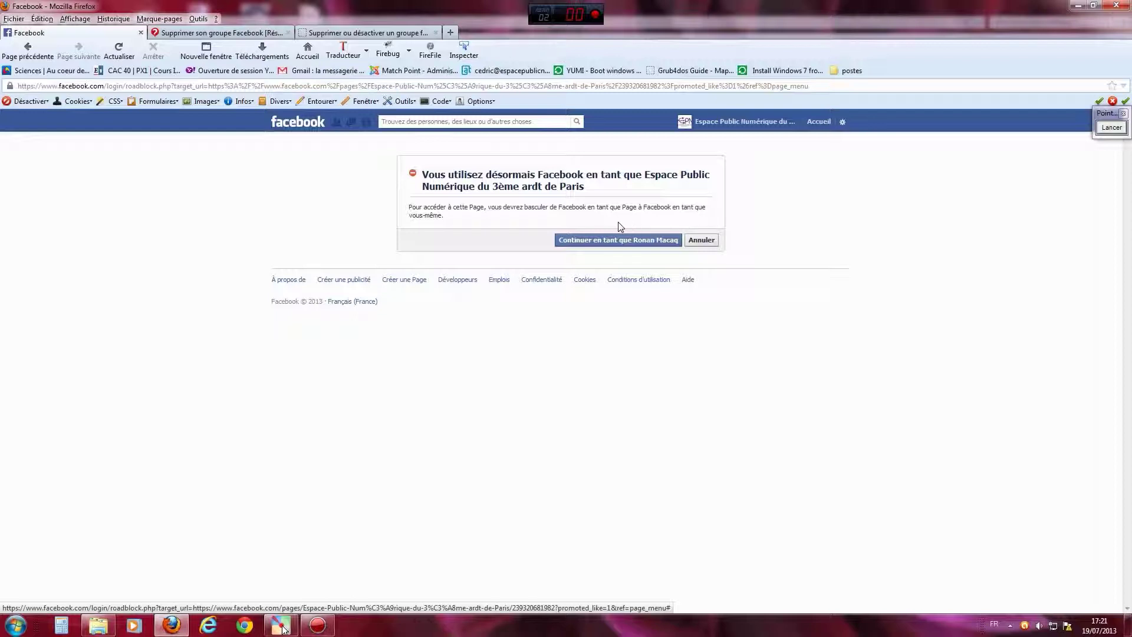
left_click(643, 243)
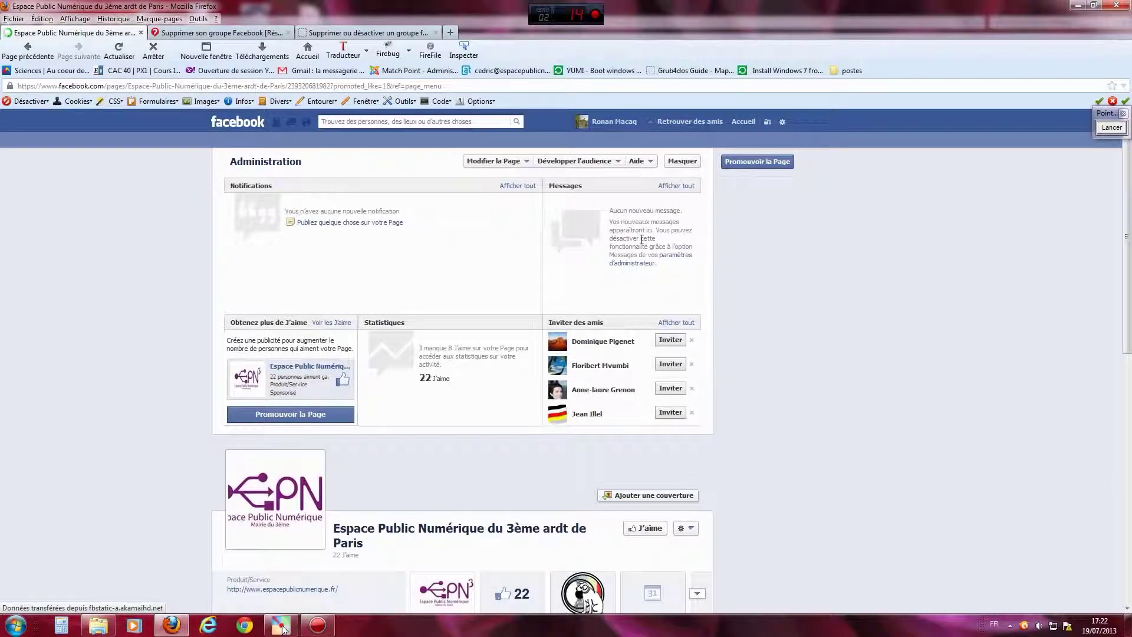
Examine the page promotion settings for budget, audience, currency and payment method, and cancel the promotion
scroll(626, 206, "down", 3)
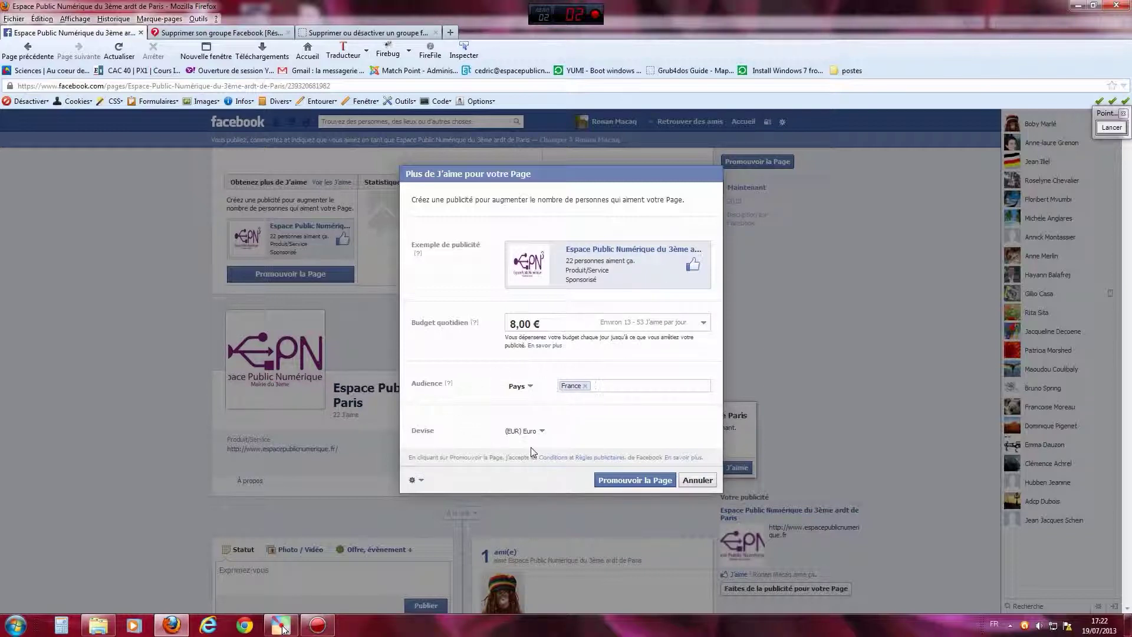
left_click(421, 480)
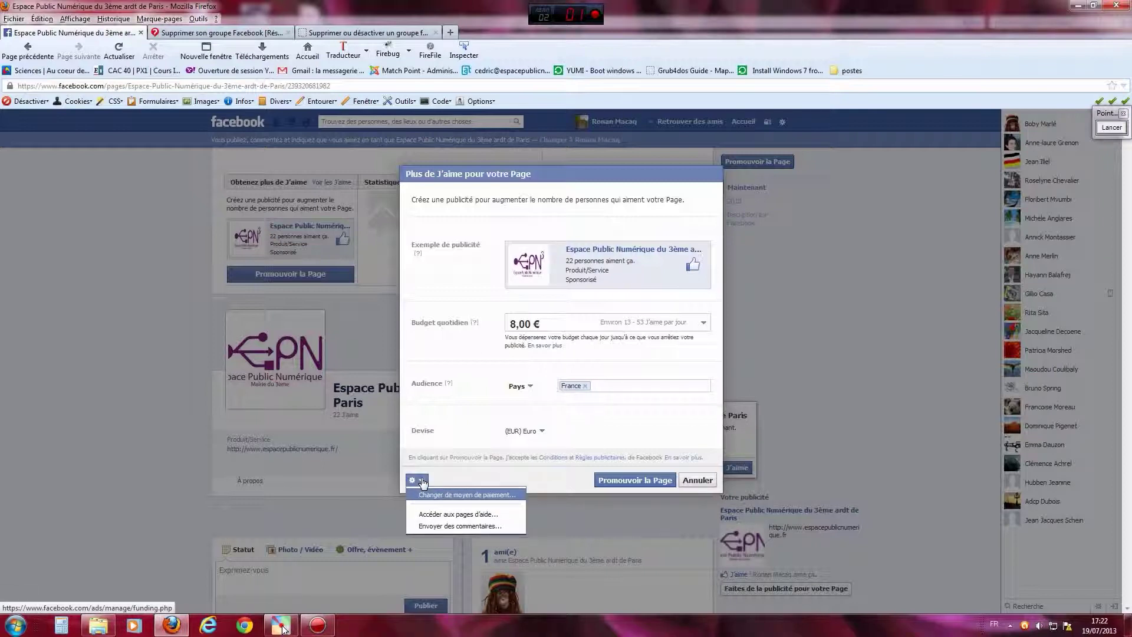
left_click(560, 479)
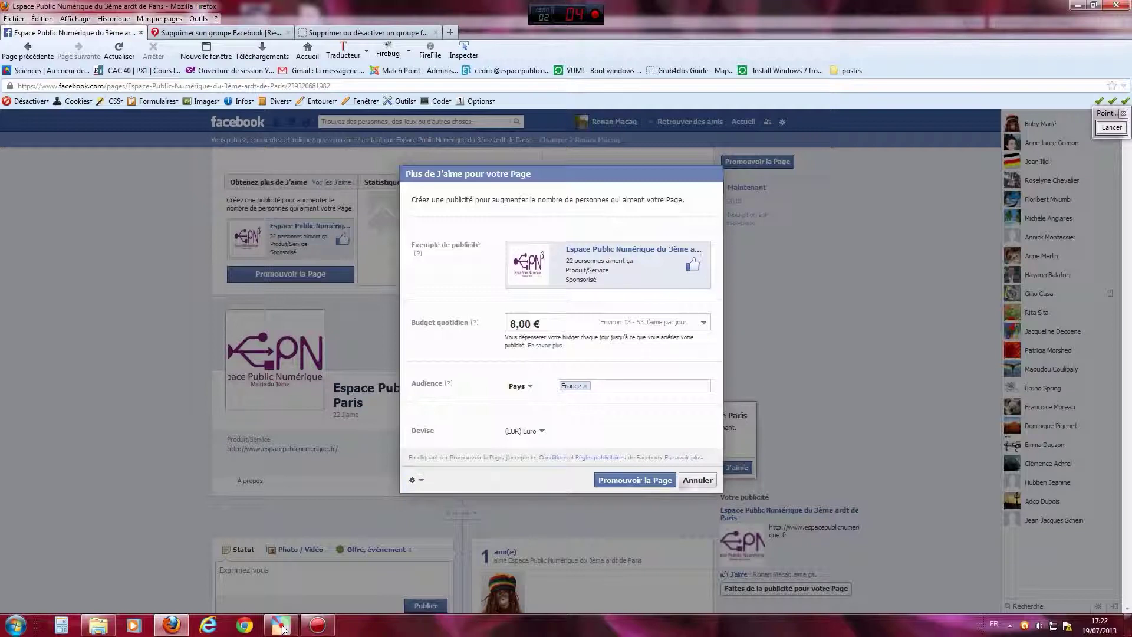
left_click(698, 481)
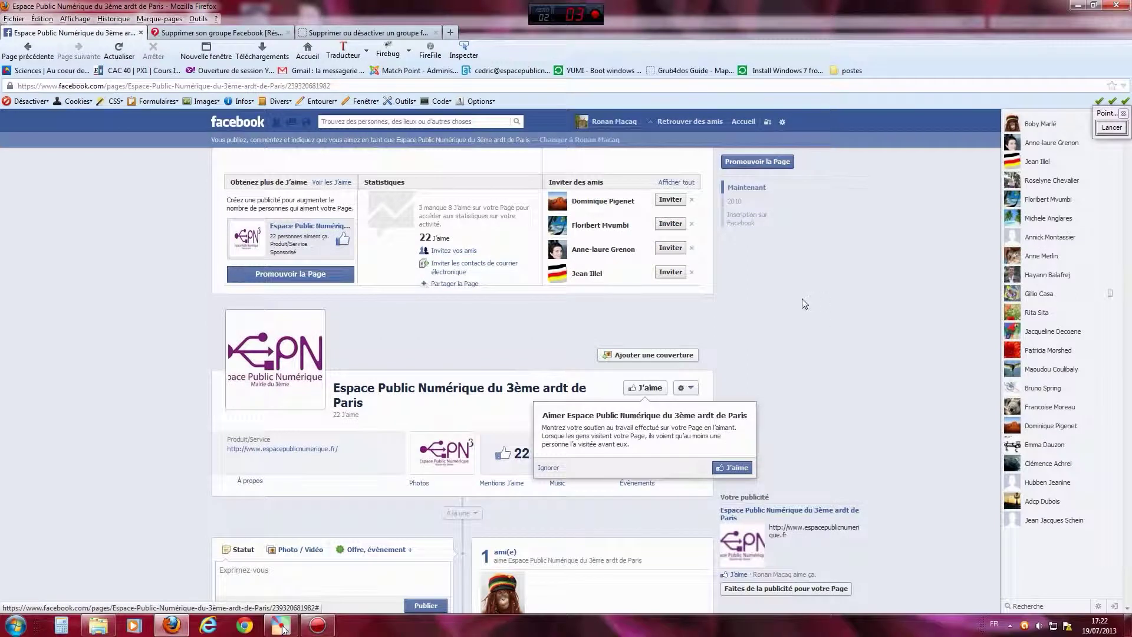
Return to the personal profile and start creating an ad from its sponsored section
left_click(782, 122)
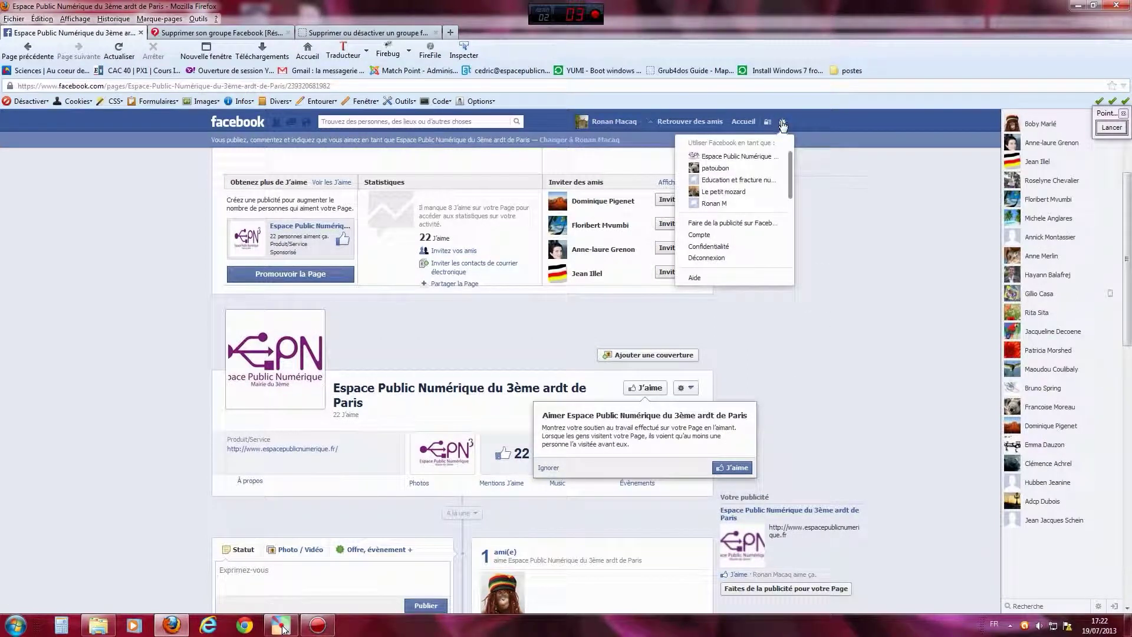
left_click(724, 204)
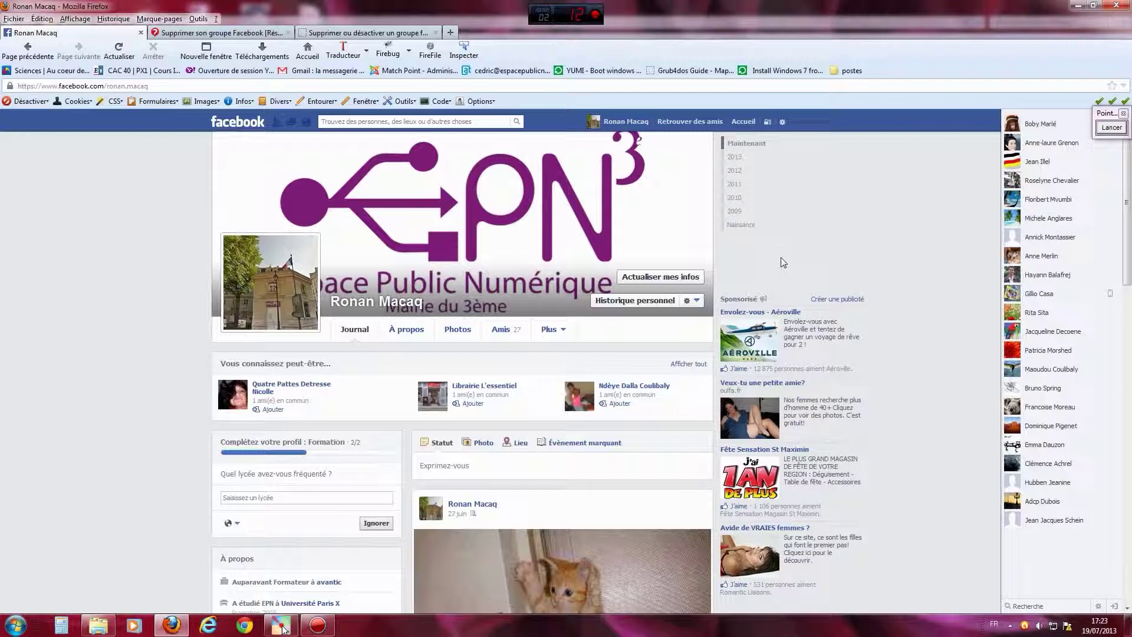
left_click(834, 299)
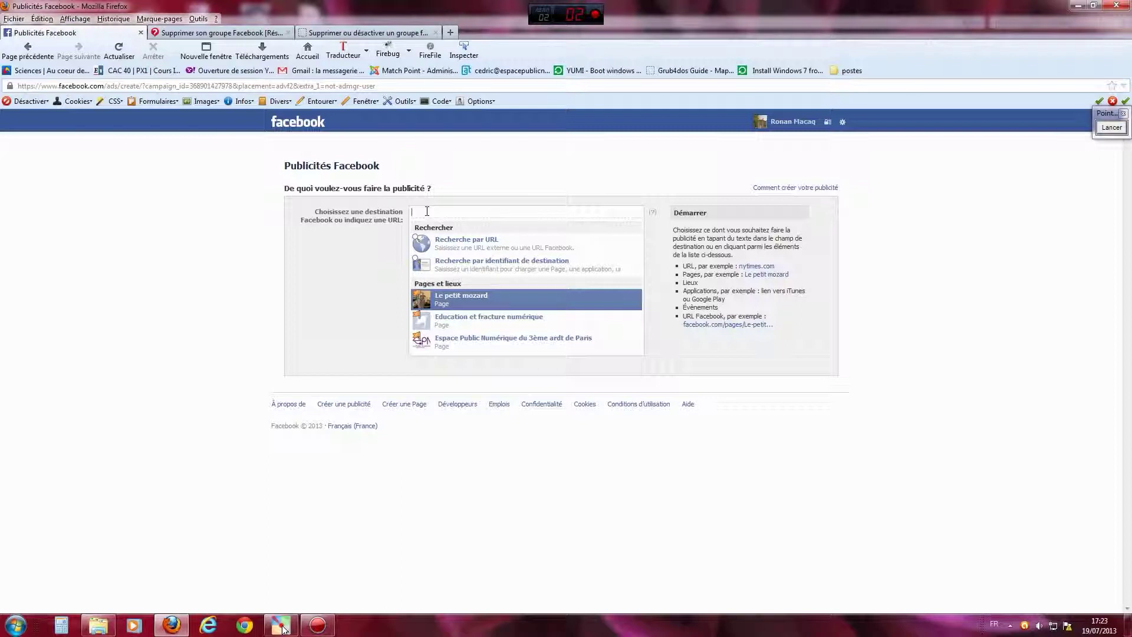
type("htt")
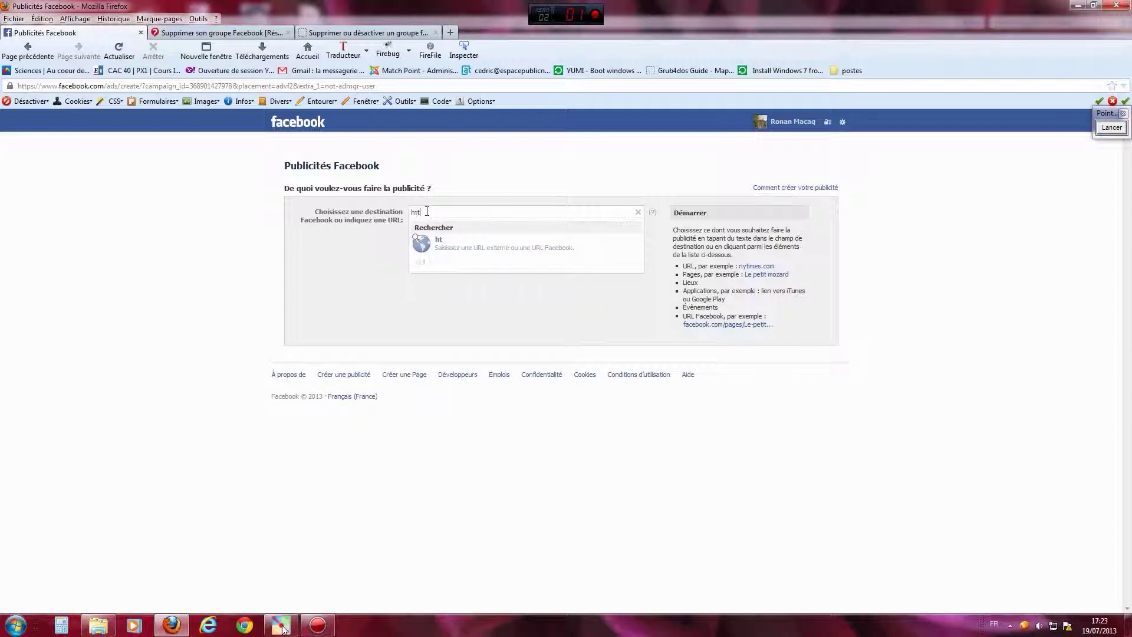
type("p://")
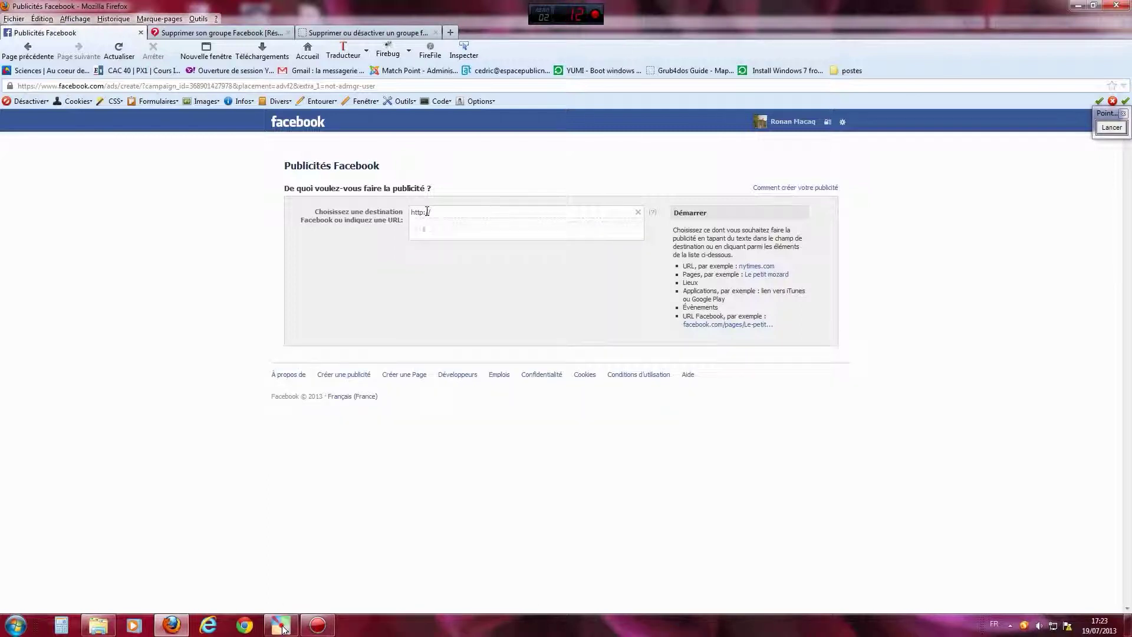
type("www.")
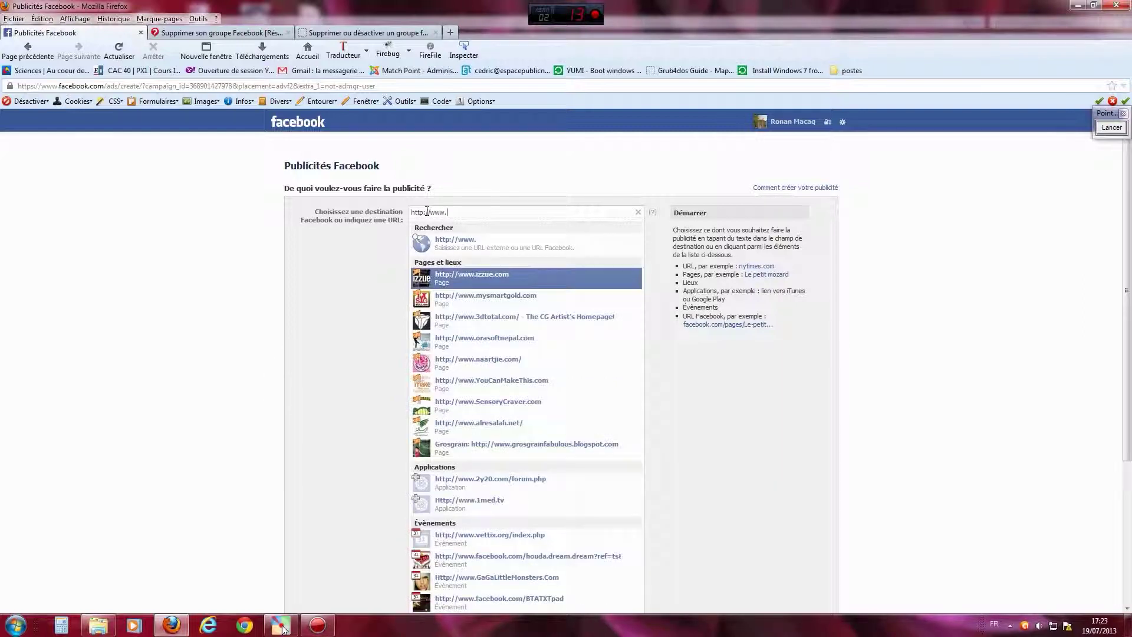
type("espacepublicnumerique.fr")
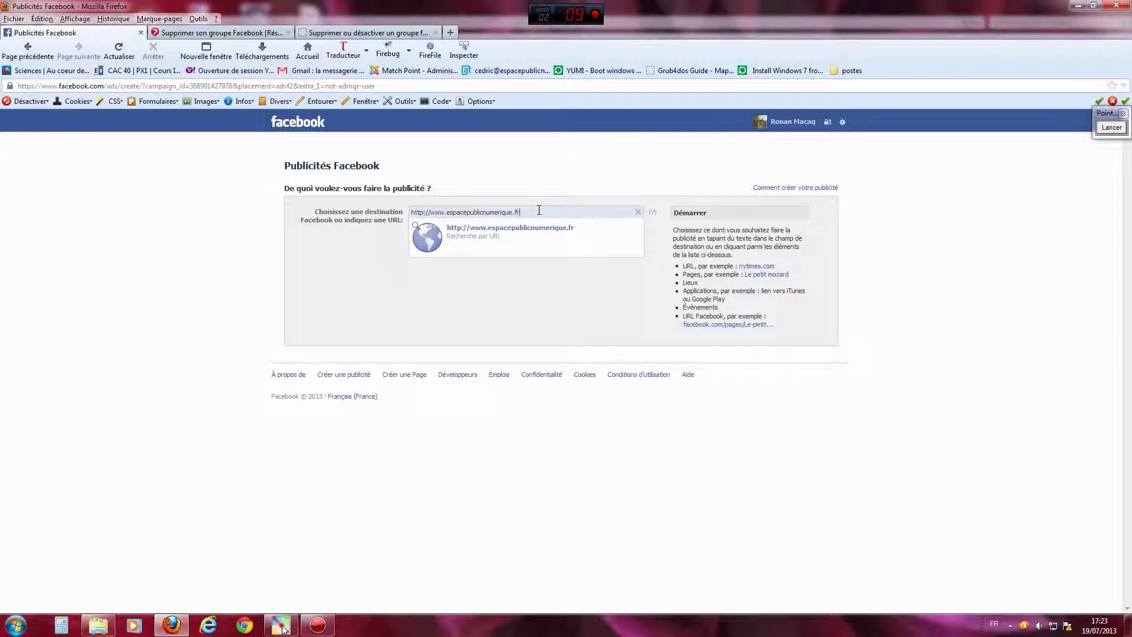
key("Return")
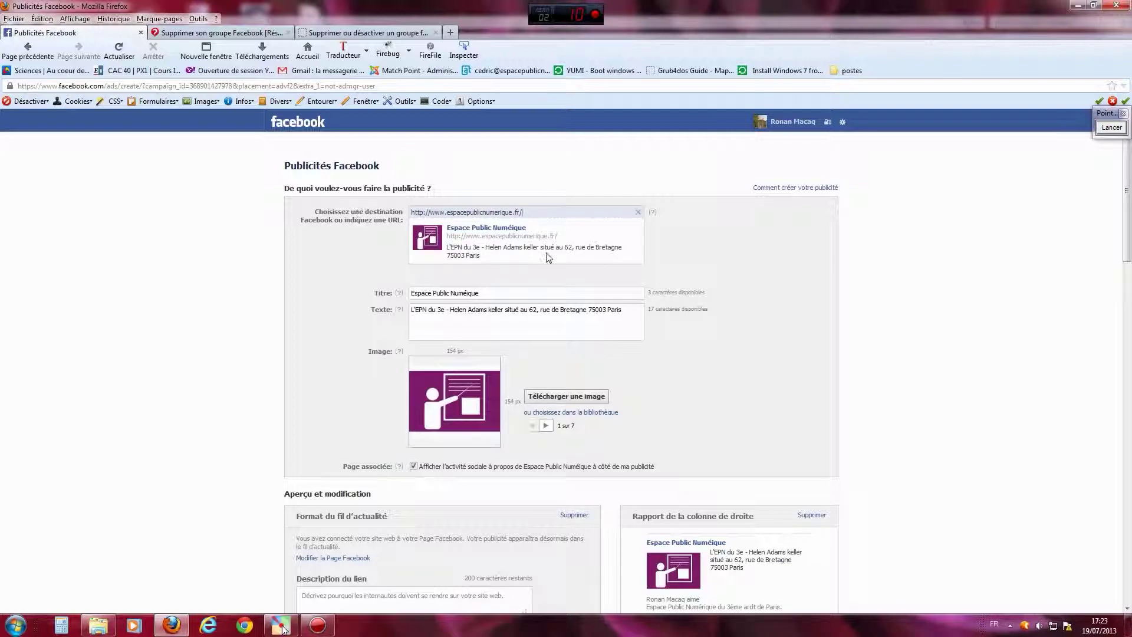
Mark the ad's title field, the heading of the destination preview and the ad text with red arrows
scroll(740, 279, "down", 2)
scroll(742, 278, "up", 2)
left_click(1112, 128)
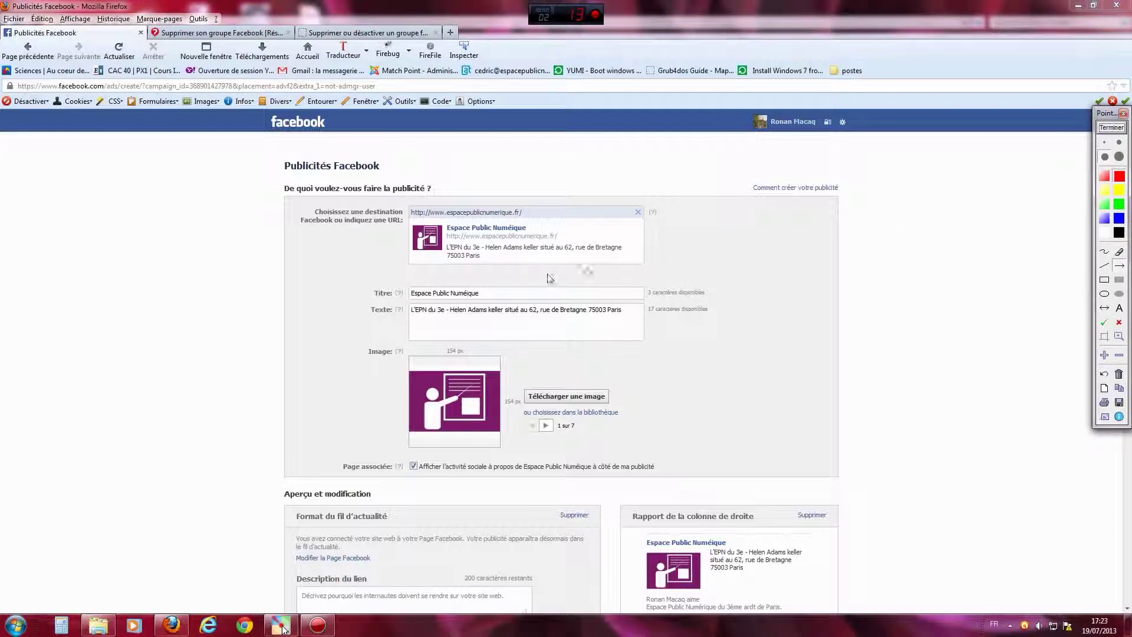
left_click_drag(579, 275, 490, 294)
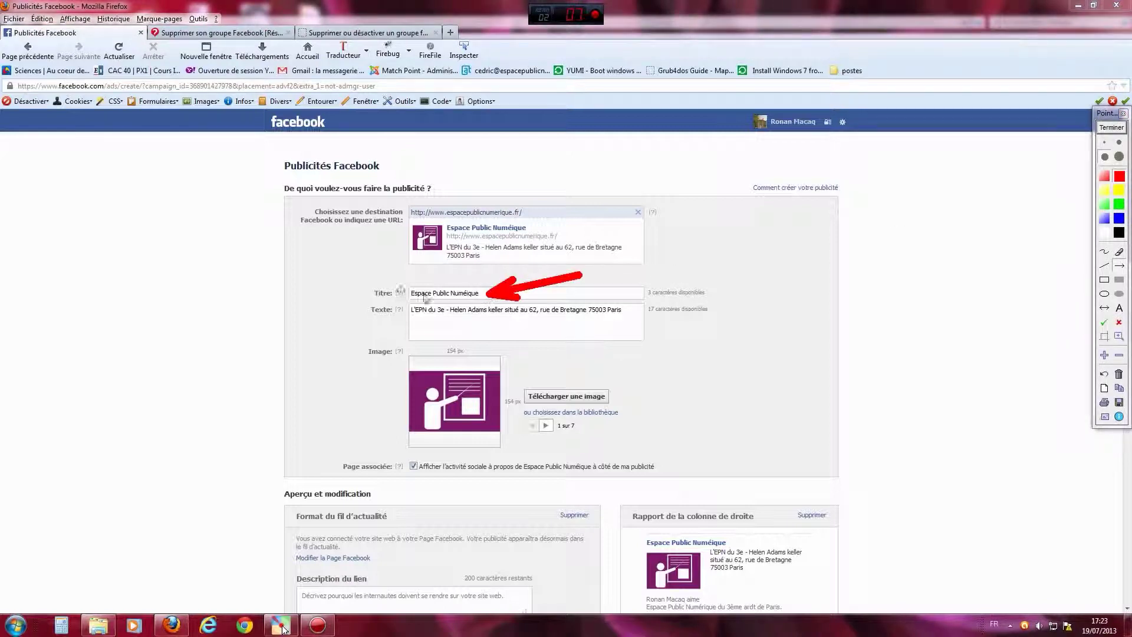
left_click_drag(631, 232, 535, 230)
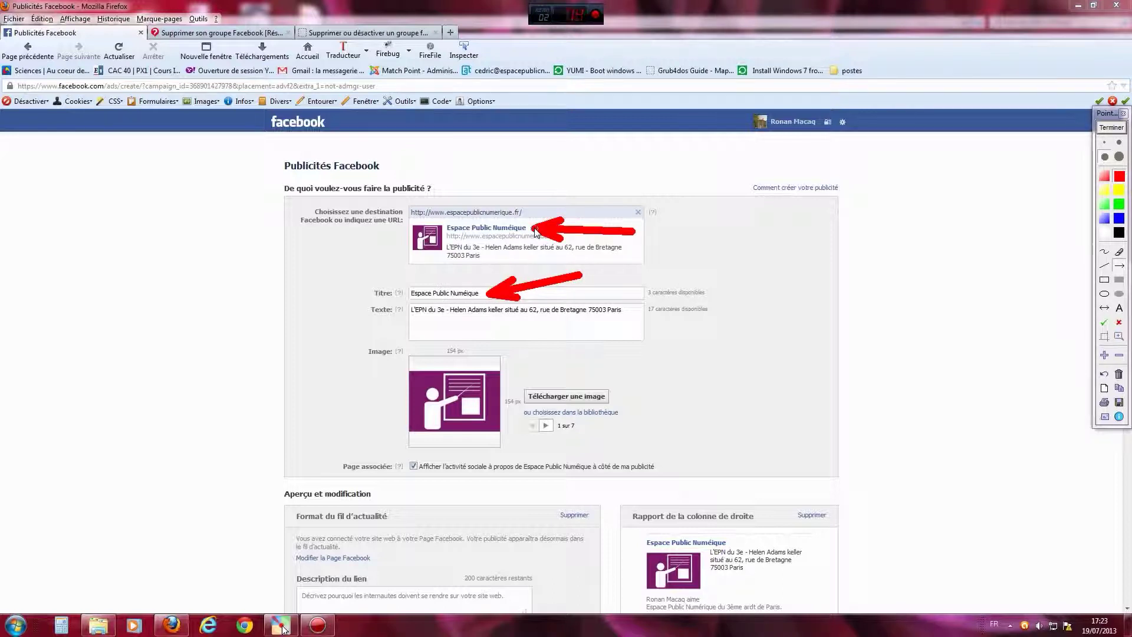
mouse_move(737, 367)
left_mouse_down()
mouse_move(712, 368)
mouse_move(625, 319)
left_mouse_up()
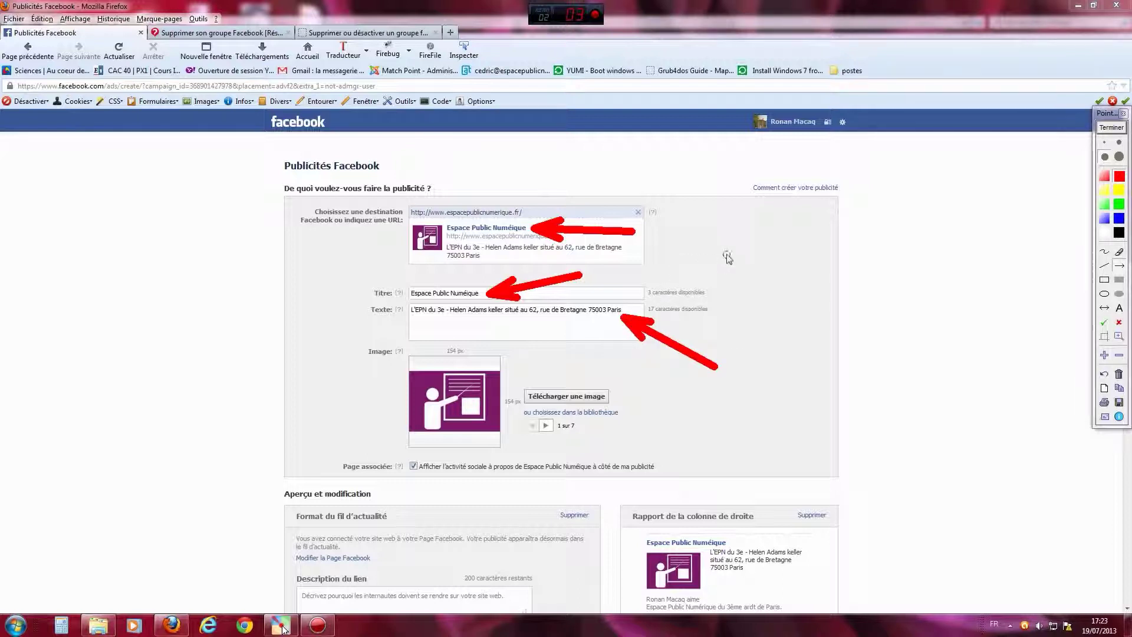
Replace the arrows with one pointing at the destination preview's description, clear it and end the annotation mode
left_click(1119, 374)
left_click_drag(763, 266, 629, 252)
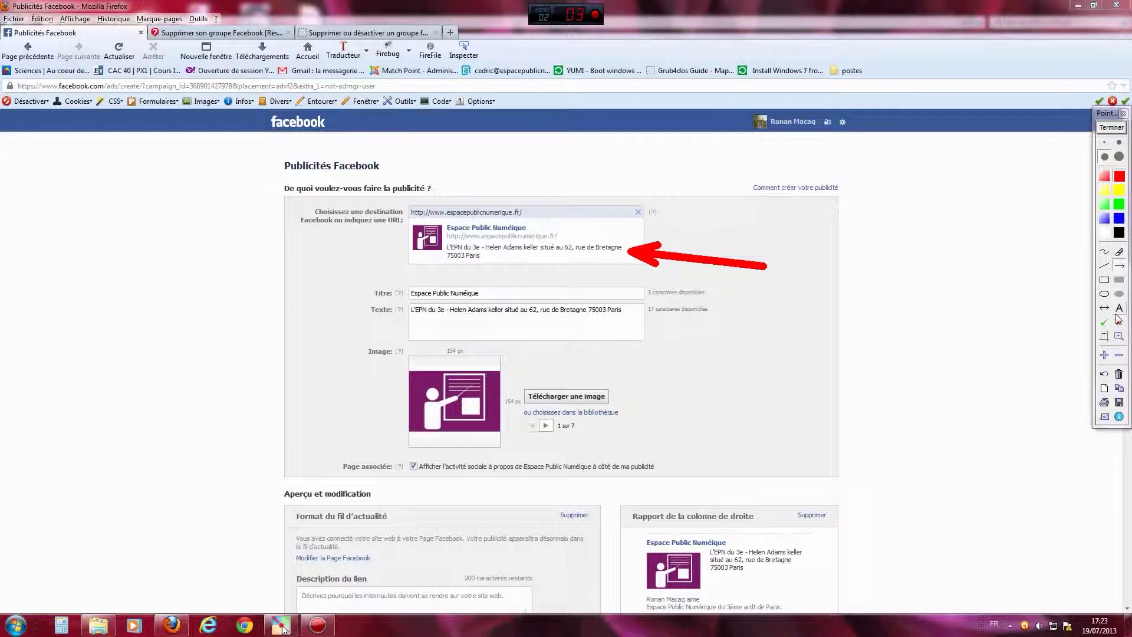
left_click(1119, 374)
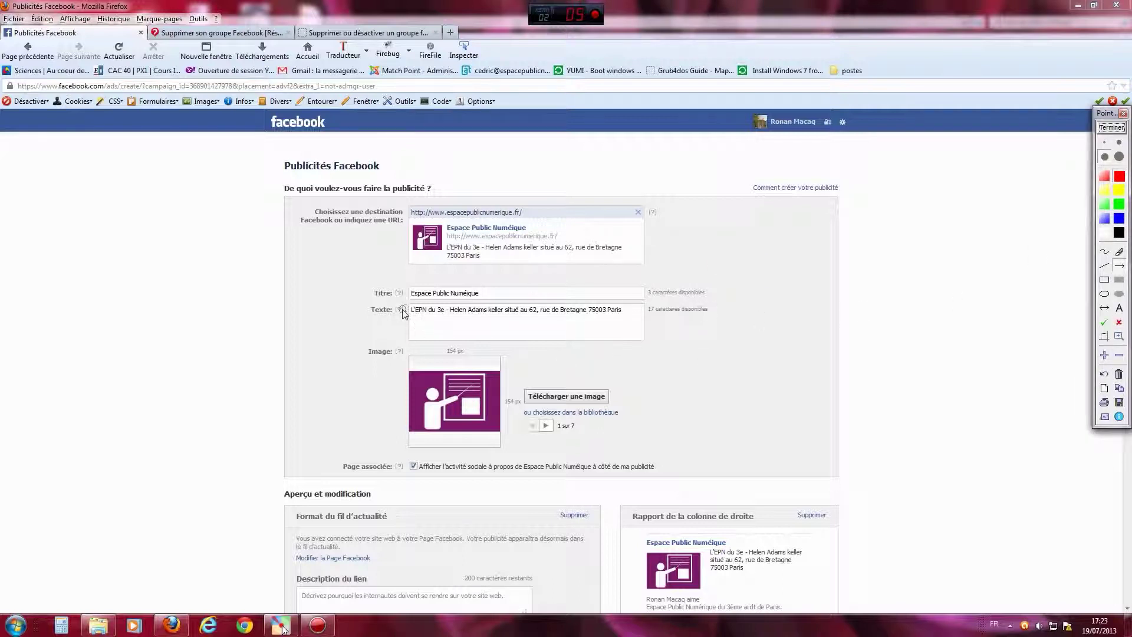
left_click(1111, 127)
Upload LogoEPN.jpg from the Images library as the ad's image
mouse_move(399, 315)
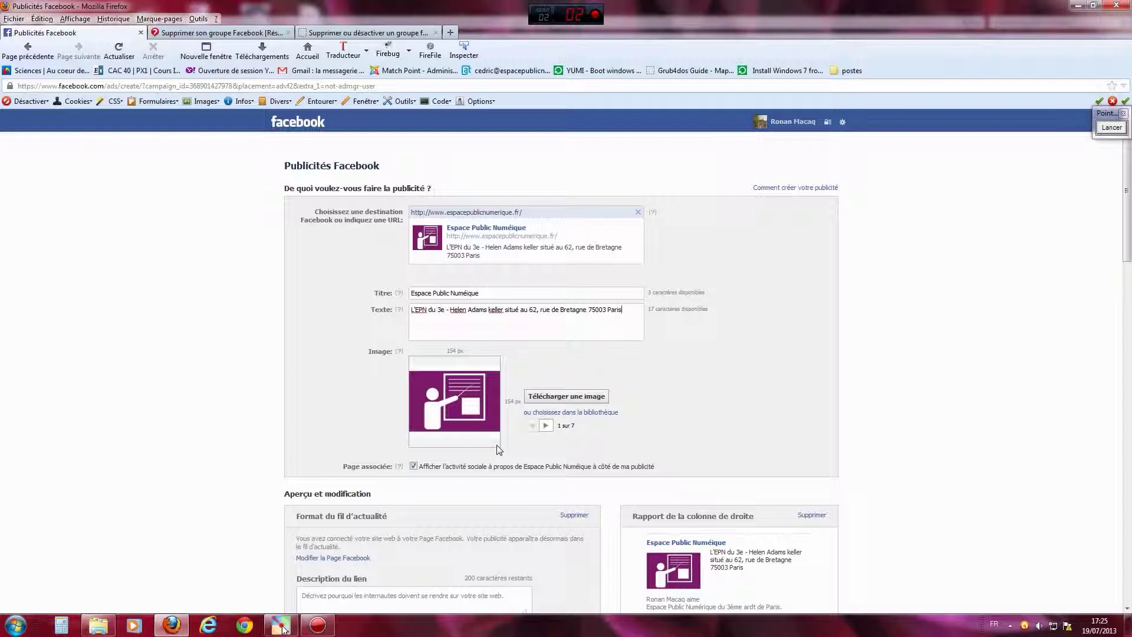
left_click(575, 398)
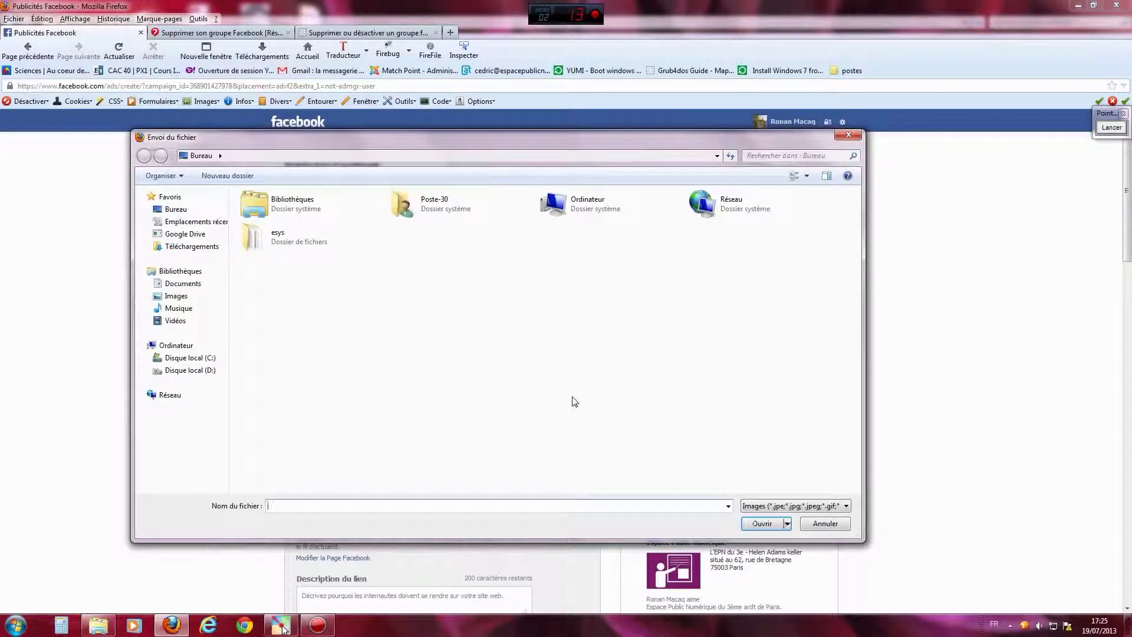
left_click(176, 296)
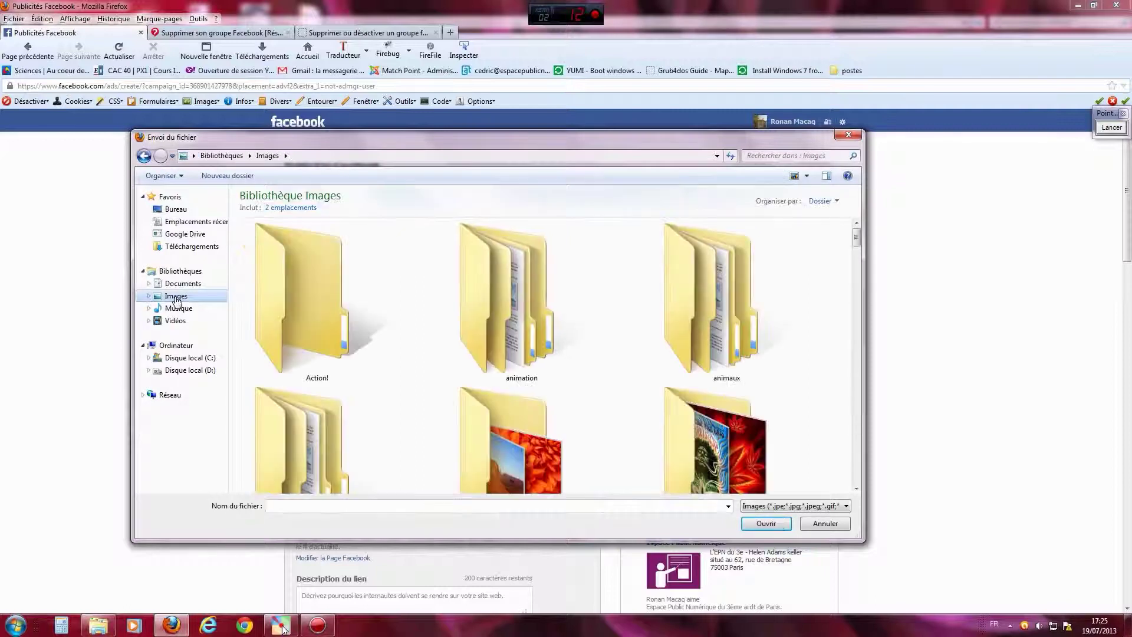
left_click_drag(856, 237, 858, 389)
left_click(725, 303)
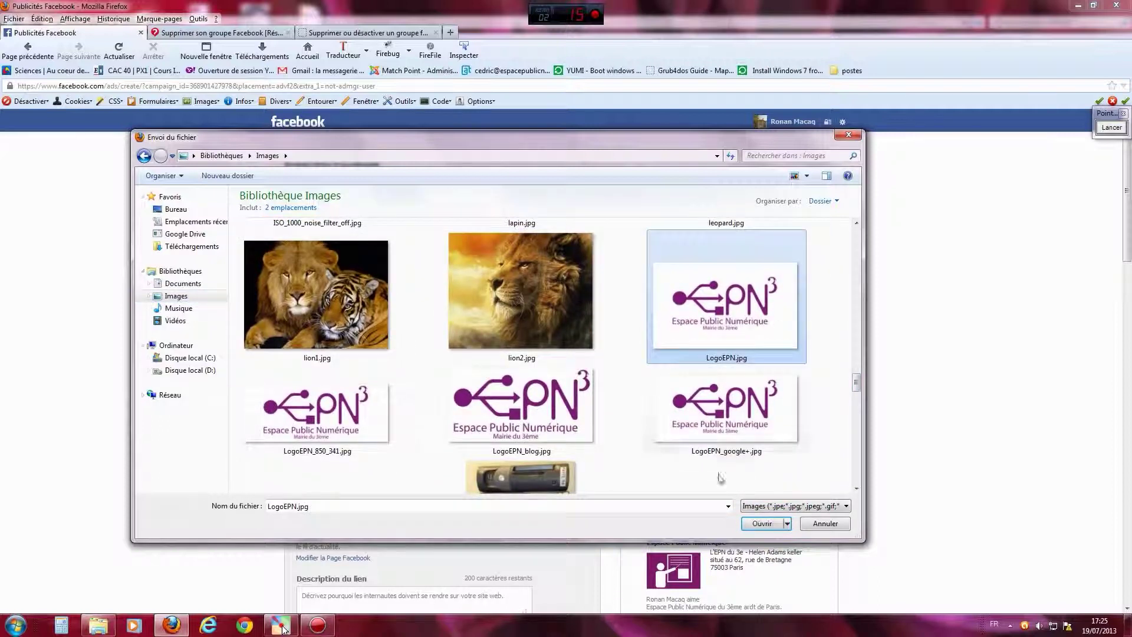
left_click(762, 523)
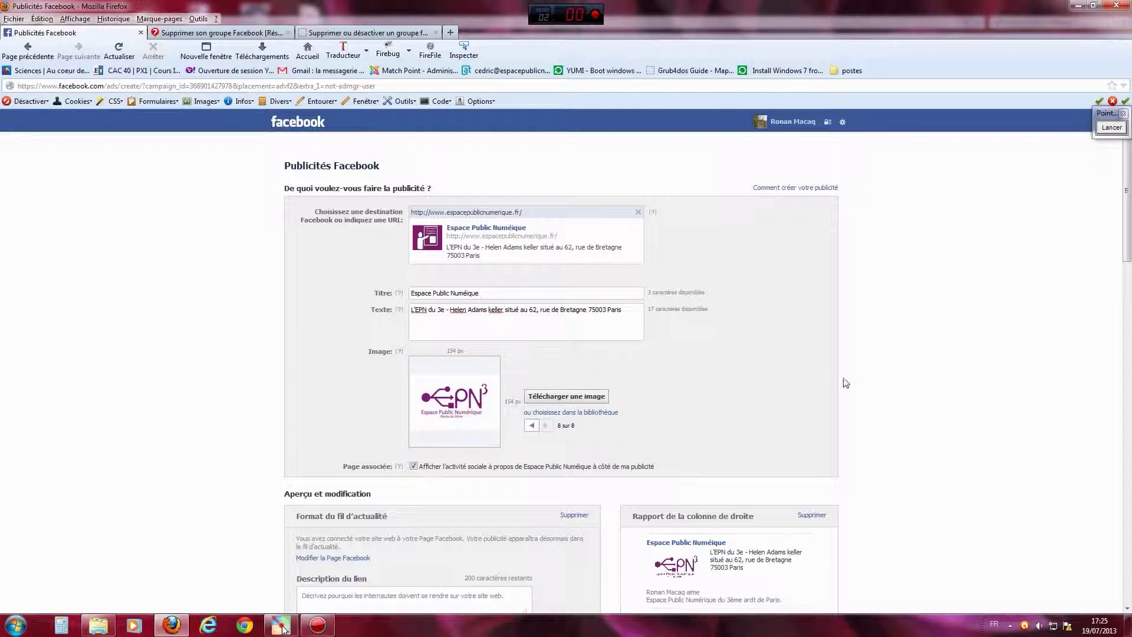
Examine the ad's news feed and right-column previews, its link description and the start of the audience section
scroll(845, 383, "down", 2)
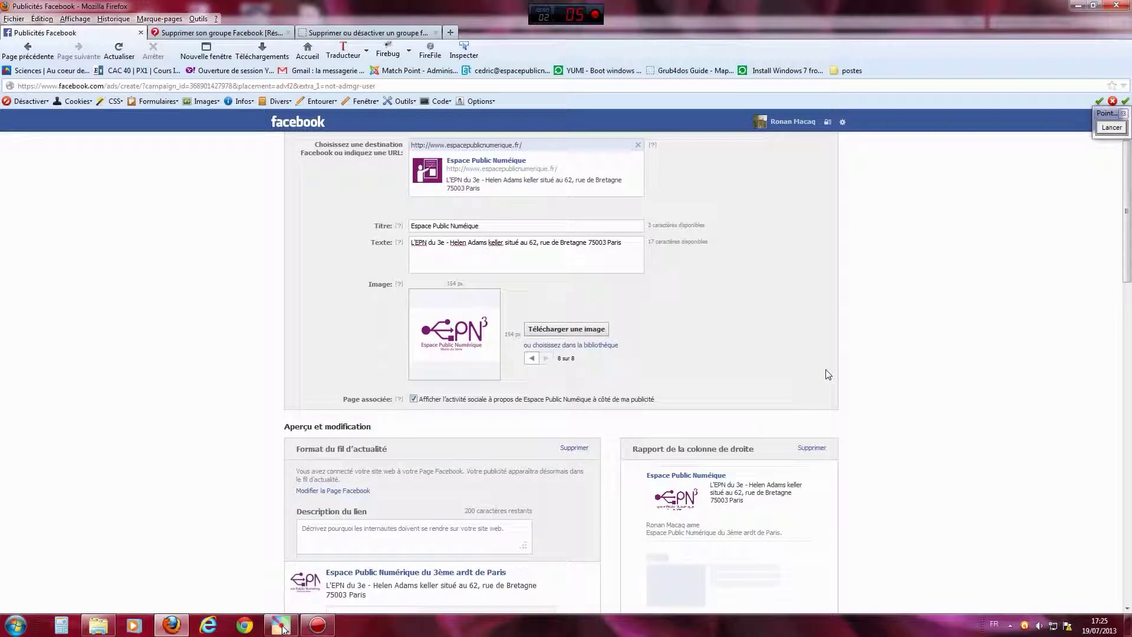
scroll(789, 348, "down", 4)
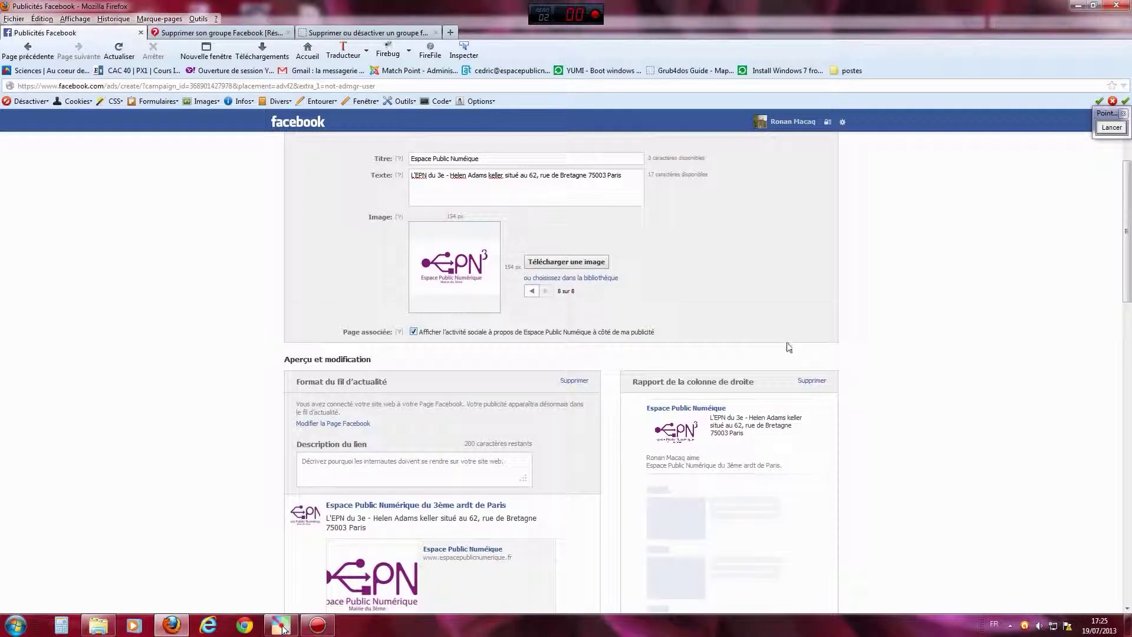
scroll(789, 348, "down", 2)
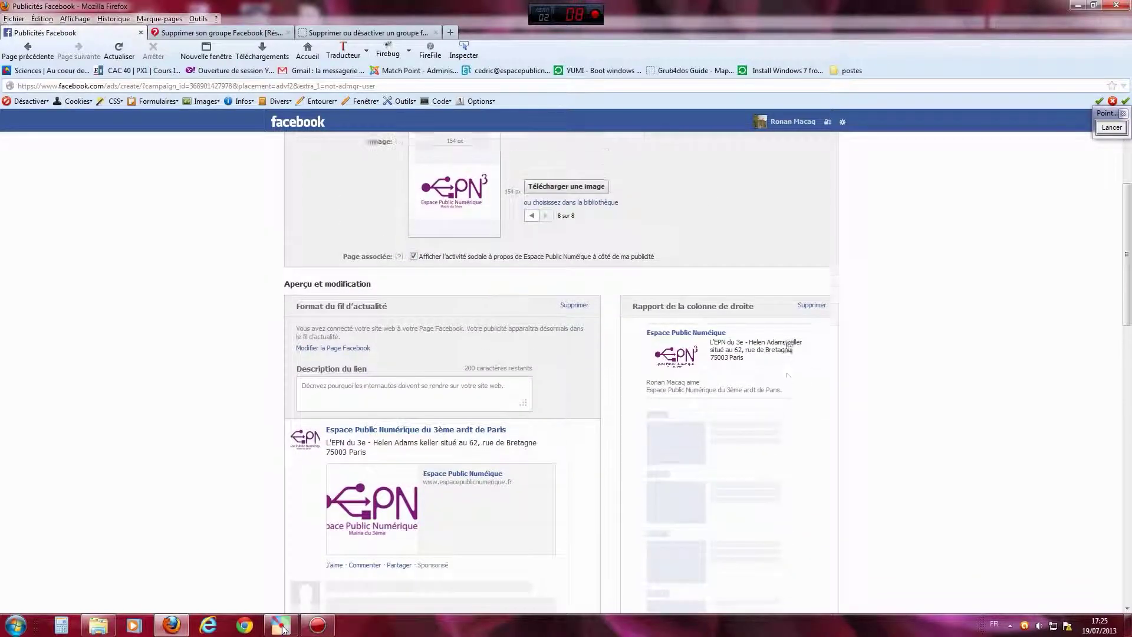
scroll(788, 348, "down", 2)
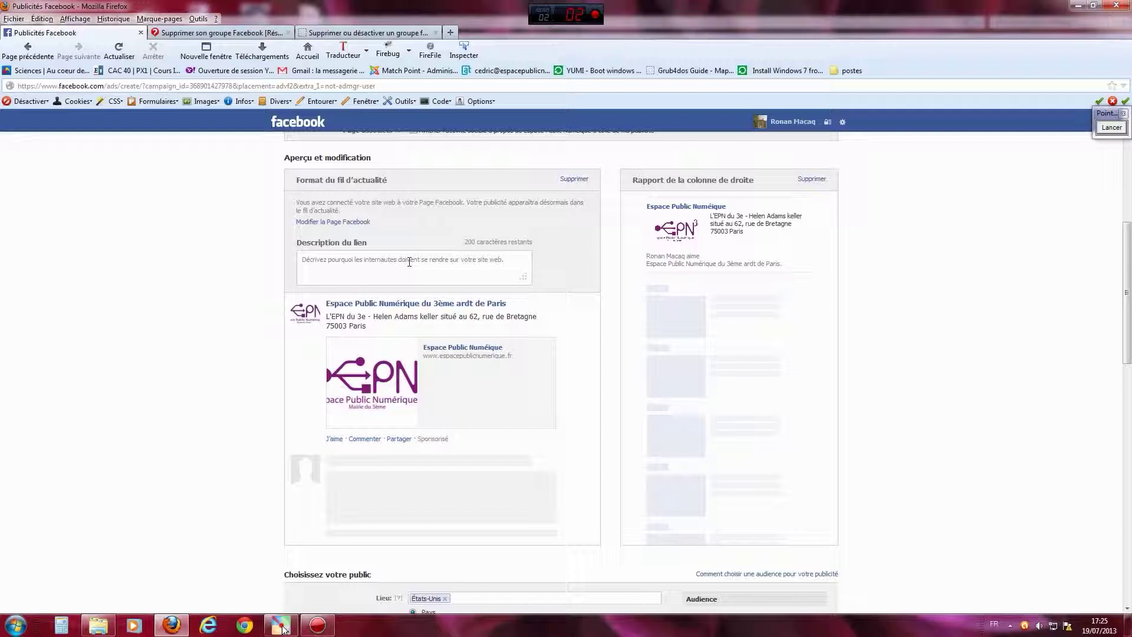
scroll(596, 316, "down", 2)
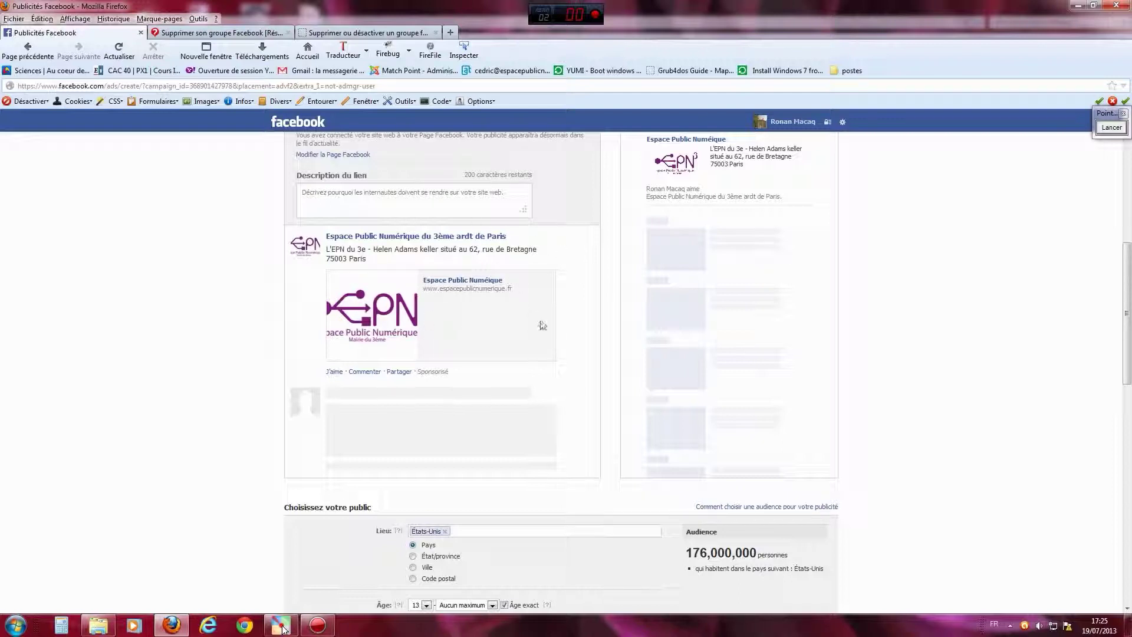
scroll(568, 345, "down", 1)
scroll(572, 348, "up", 3)
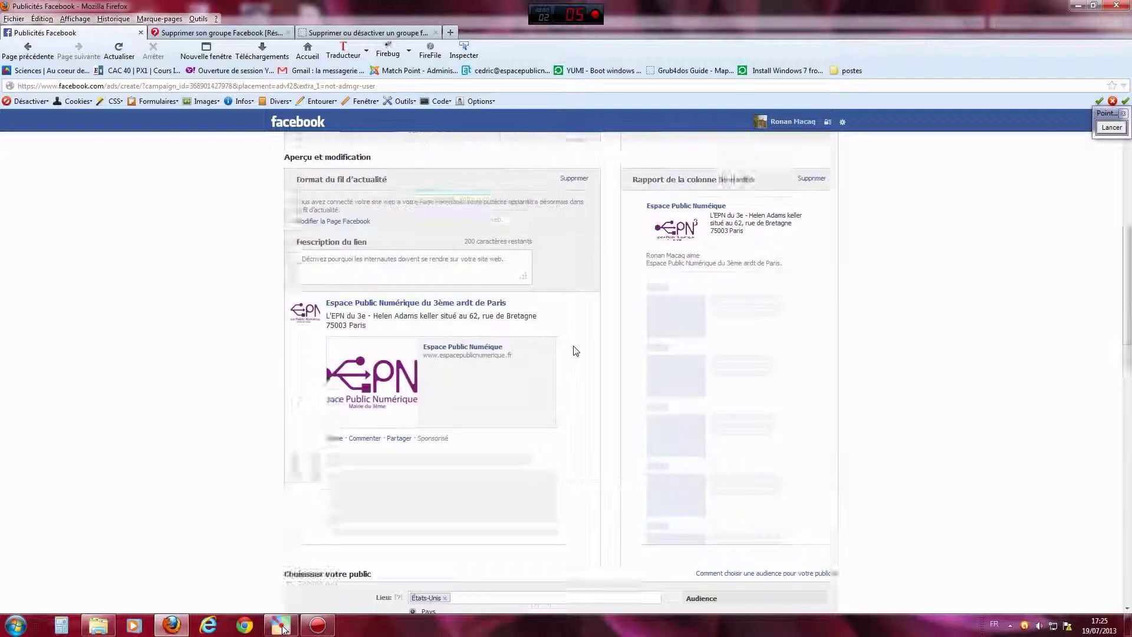
scroll(576, 350, "up", 2)
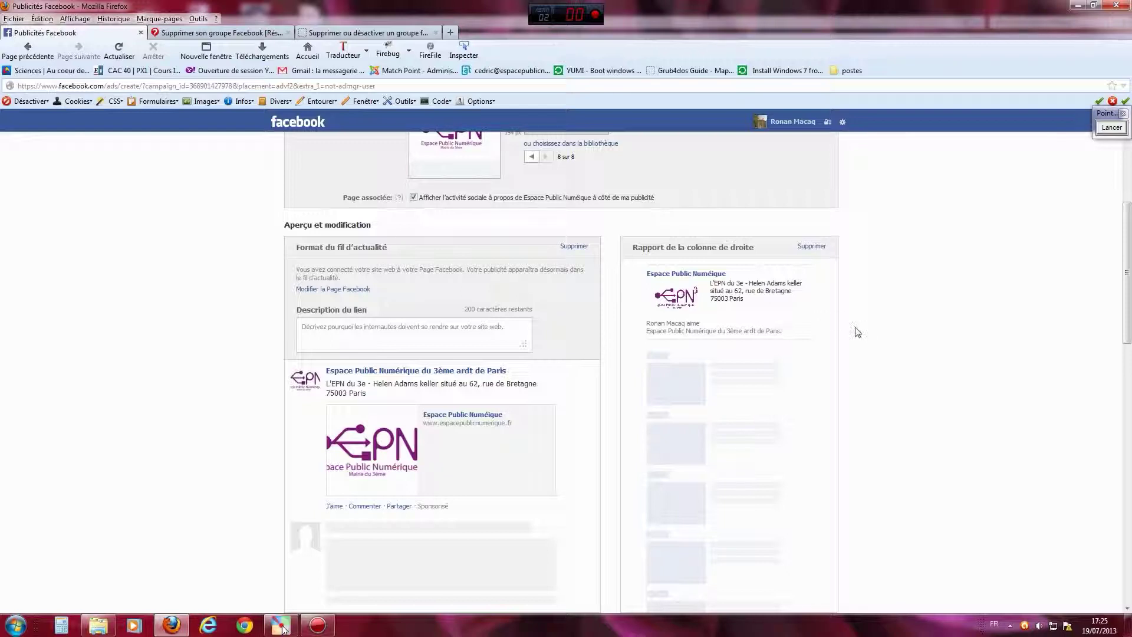
Mark the location setting in the audience section with a red arrow, clear it and end the annotation mode
scroll(894, 327, "down", 1)
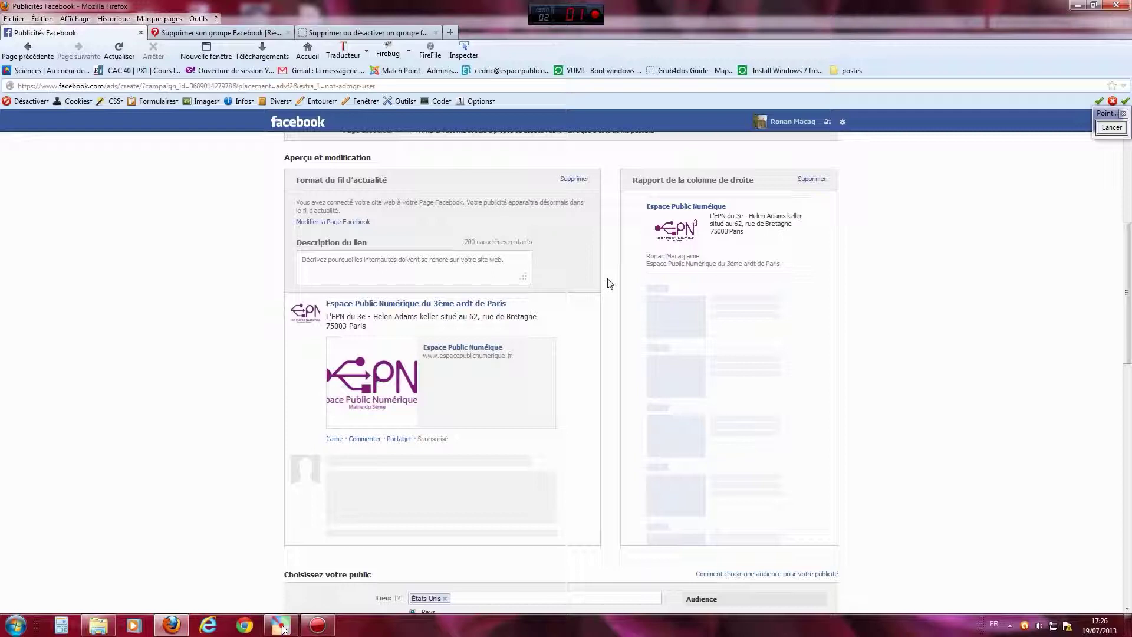
scroll(624, 330, "down", 8)
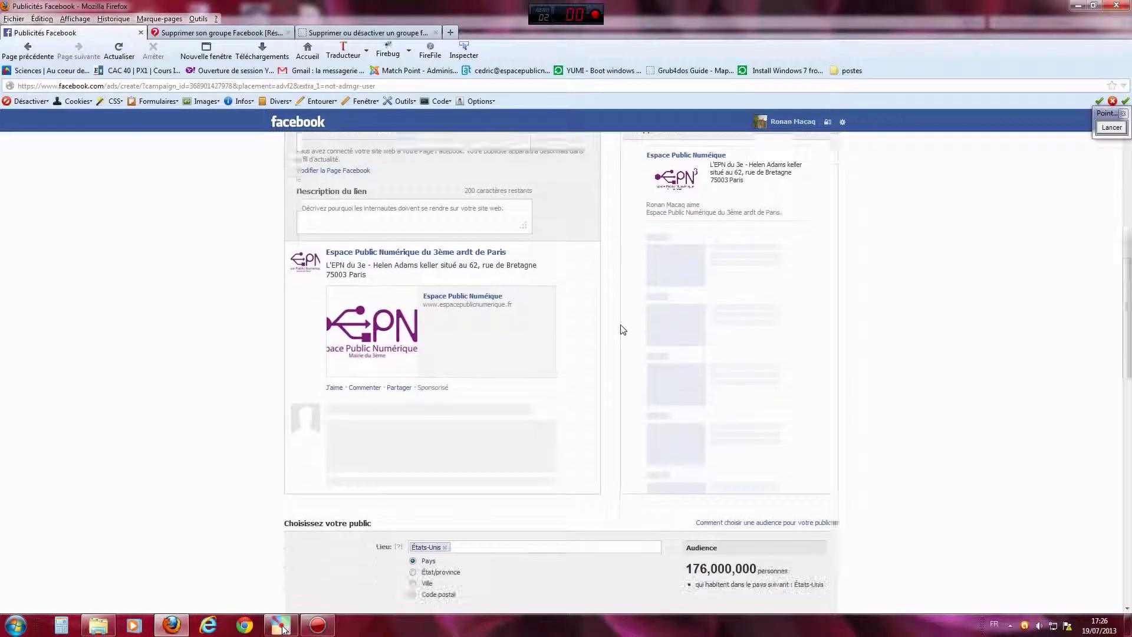
scroll(621, 325, "down", 2)
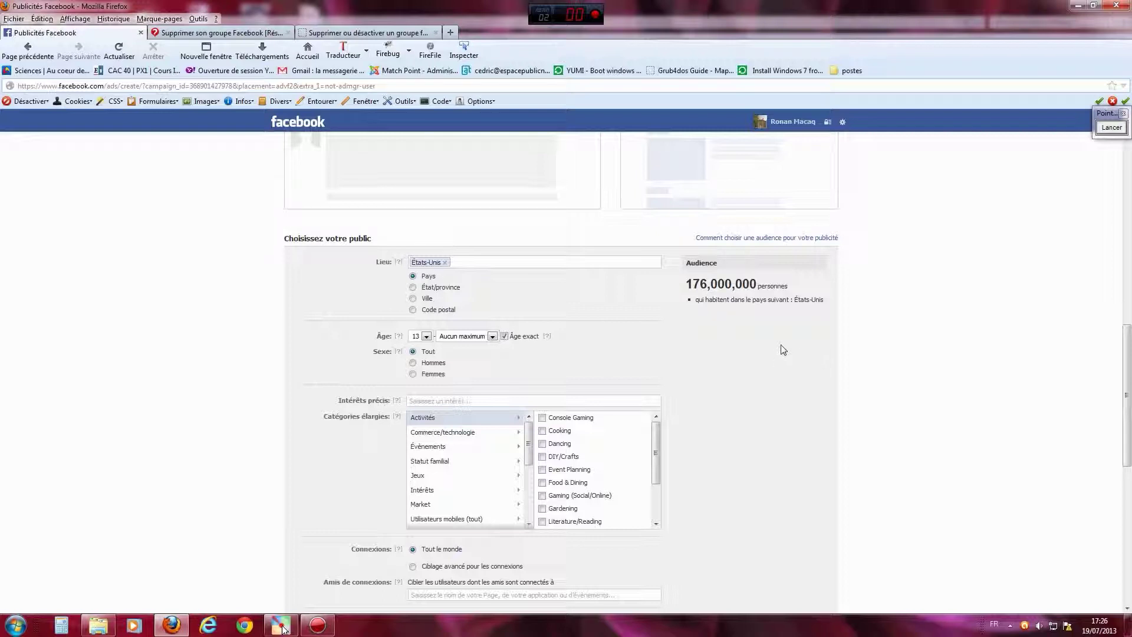
scroll(783, 350, "down", 2)
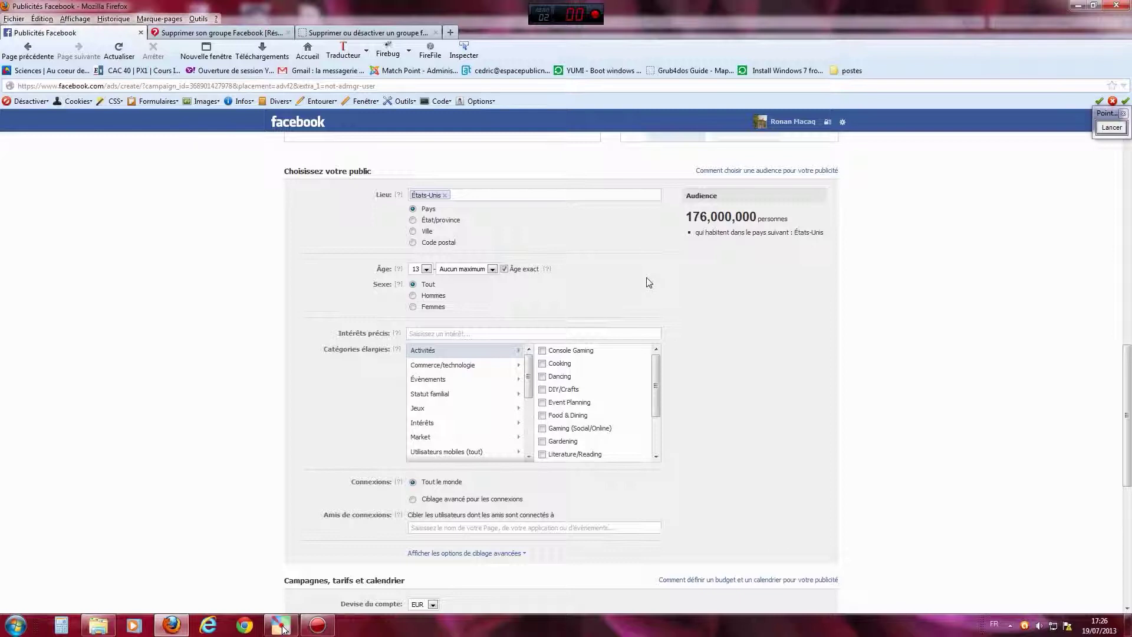
left_click(1110, 129)
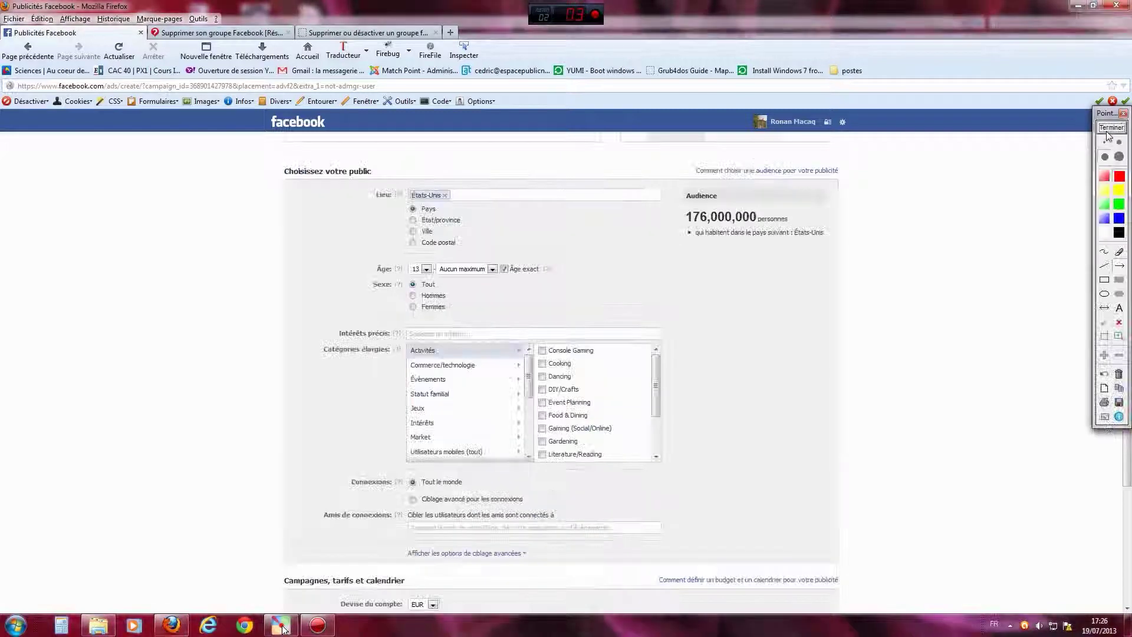
left_click_drag(298, 239, 370, 199)
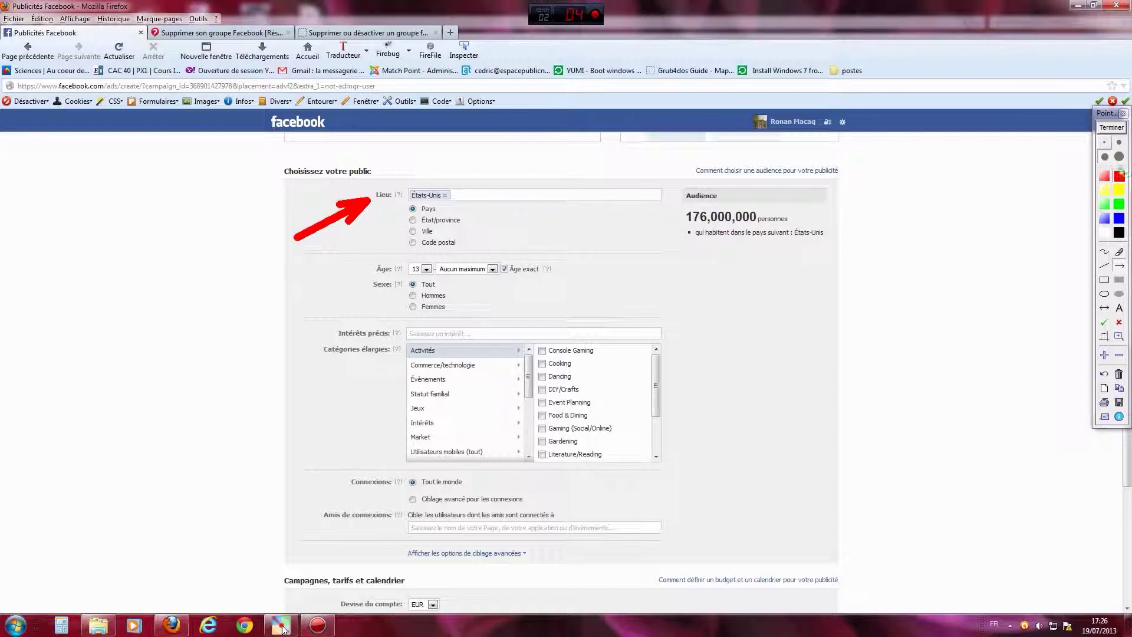
left_click(1119, 374)
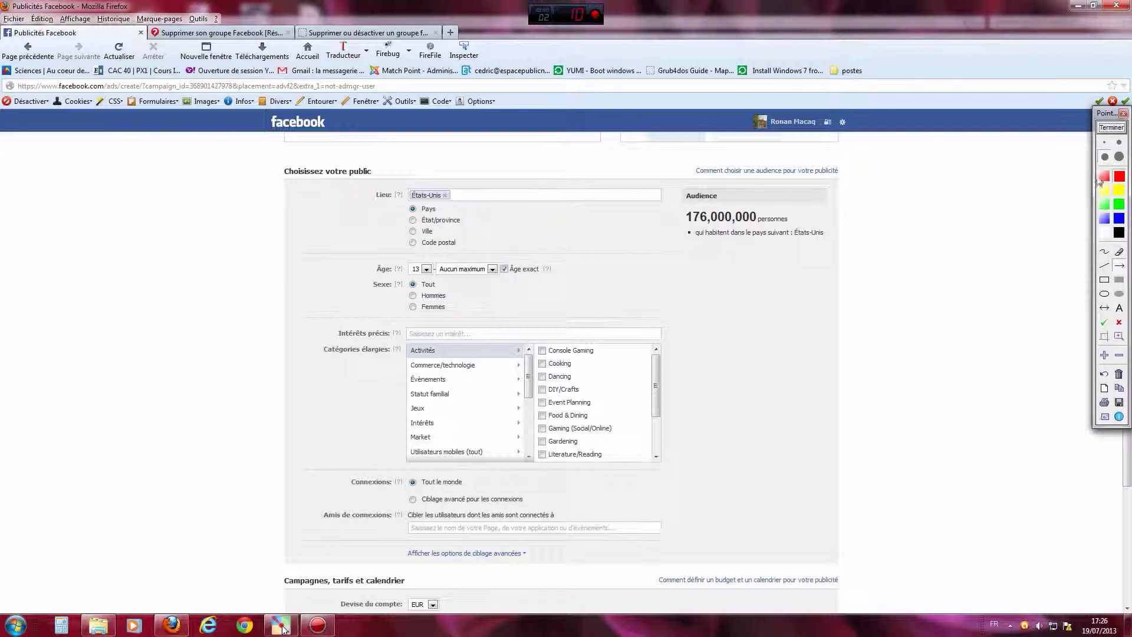
left_click(1111, 127)
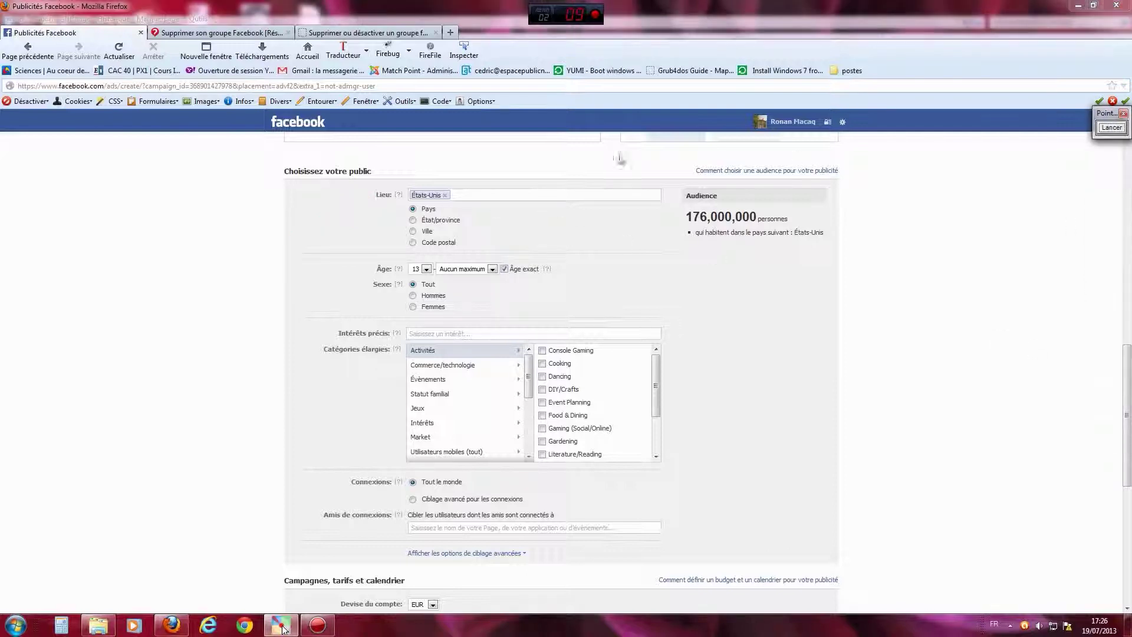
Remove États-Unis from the audience's location and point out the age and gender settings with temporary arrows
left_click(444, 196)
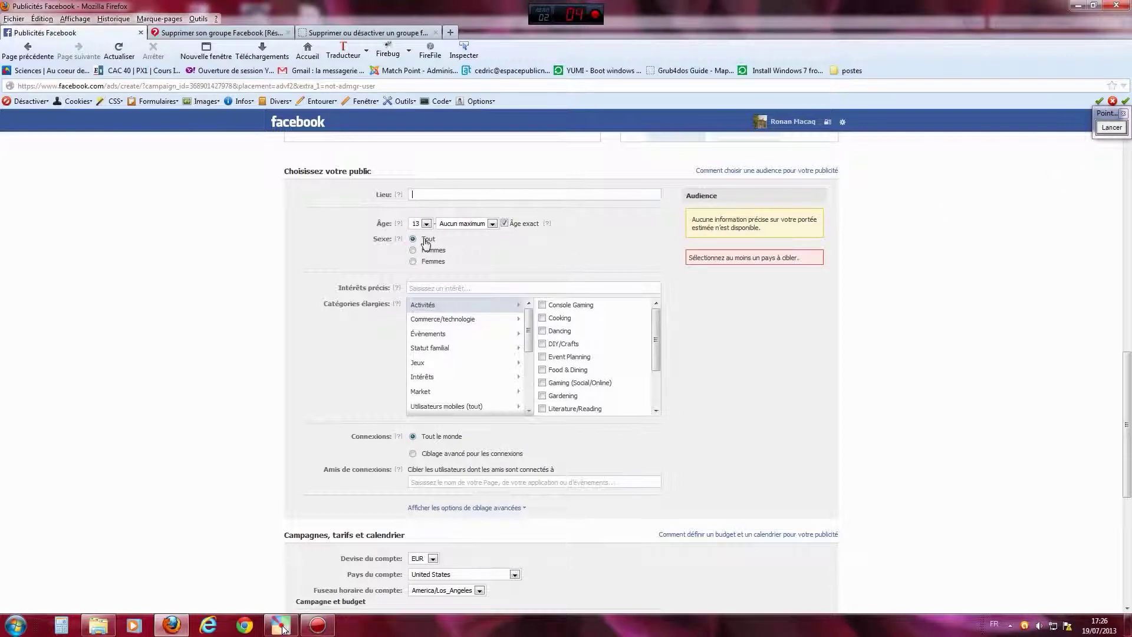
left_click(1111, 128)
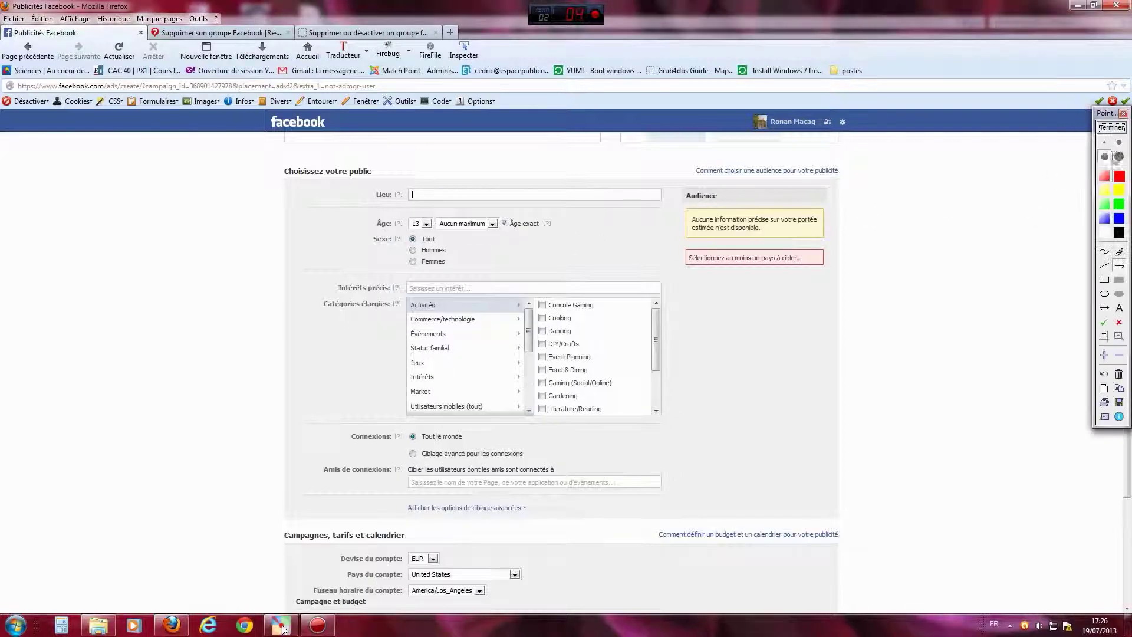
left_click_drag(286, 236, 372, 222)
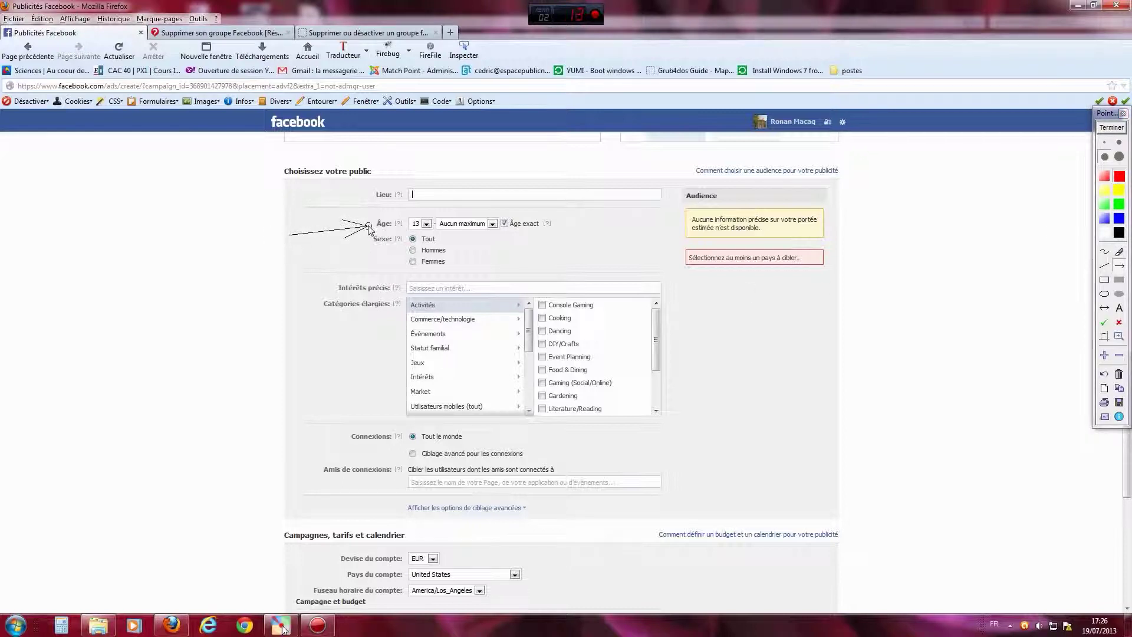
left_click_drag(290, 270, 378, 255)
left_click(1111, 127)
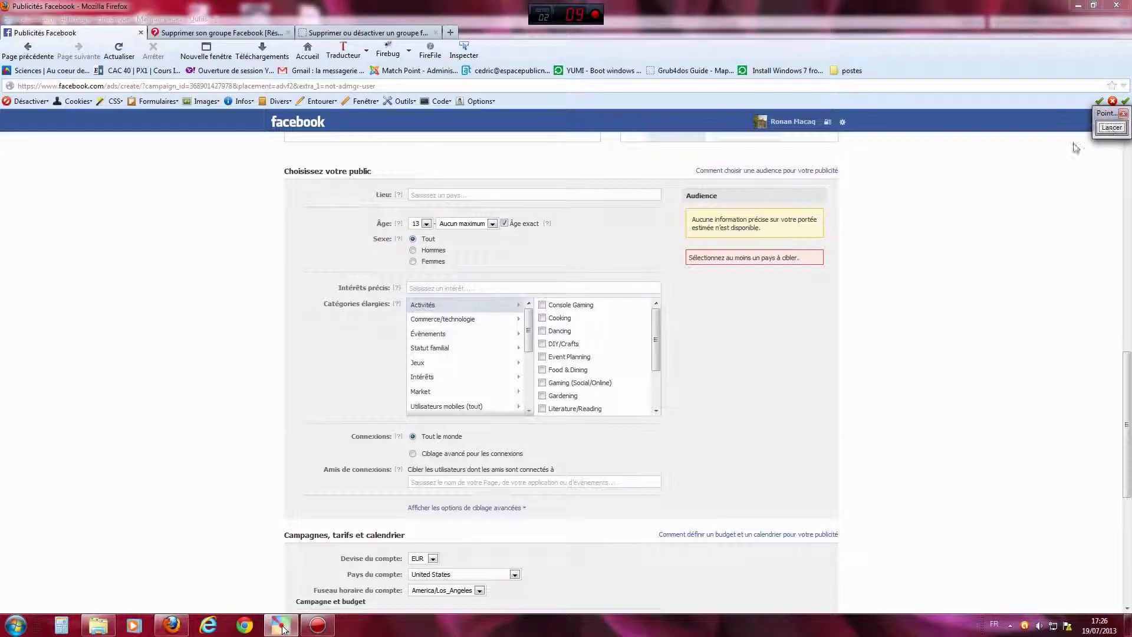
Try 18 as the audience's minimum age, restore it to 13 and check the maximum age choices
left_click(426, 225)
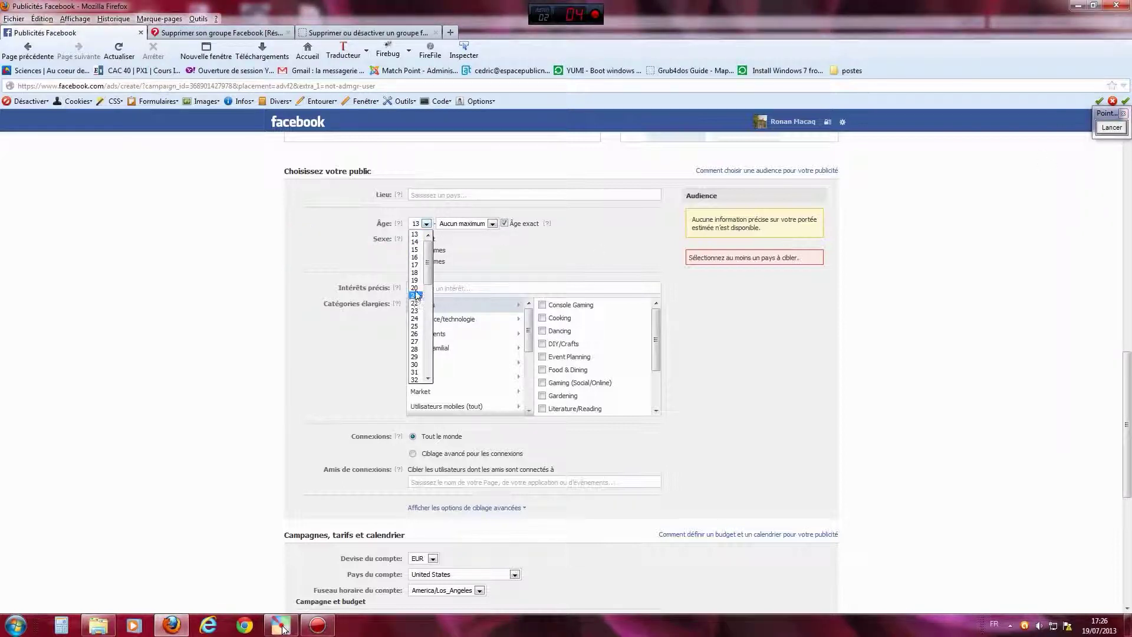
left_click(416, 272)
left_click(426, 224)
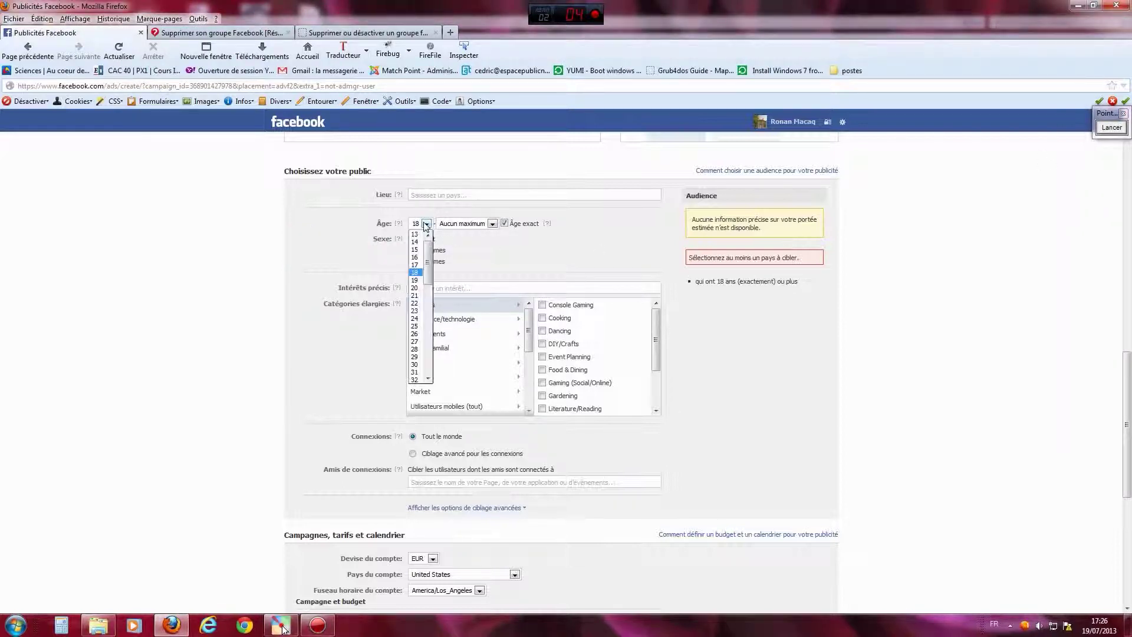
left_click(419, 235)
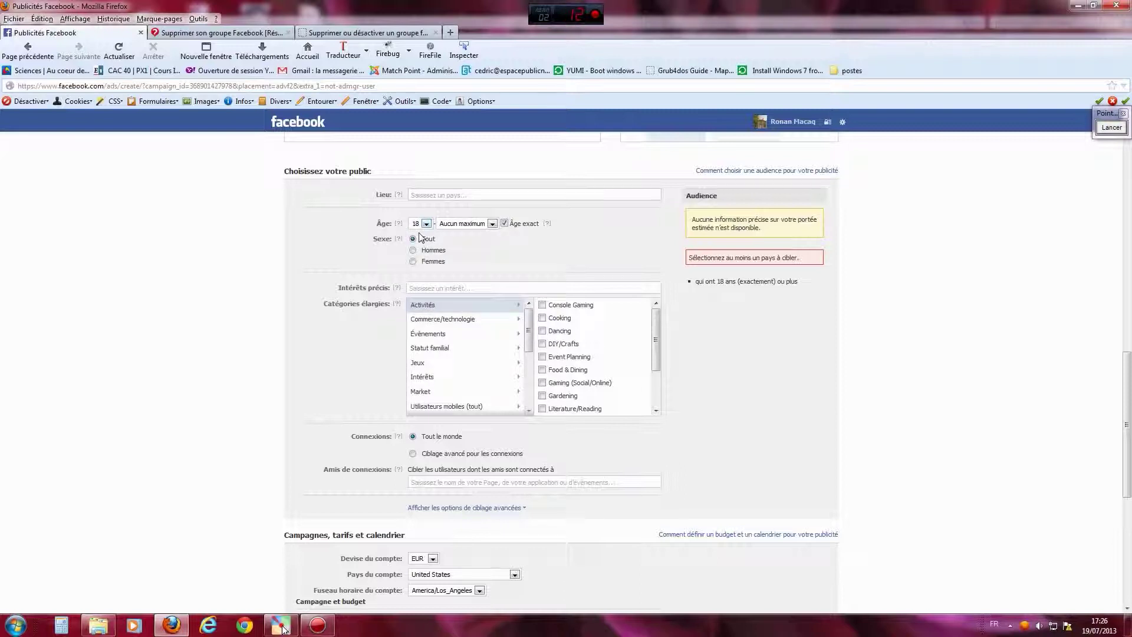
left_click(492, 224)
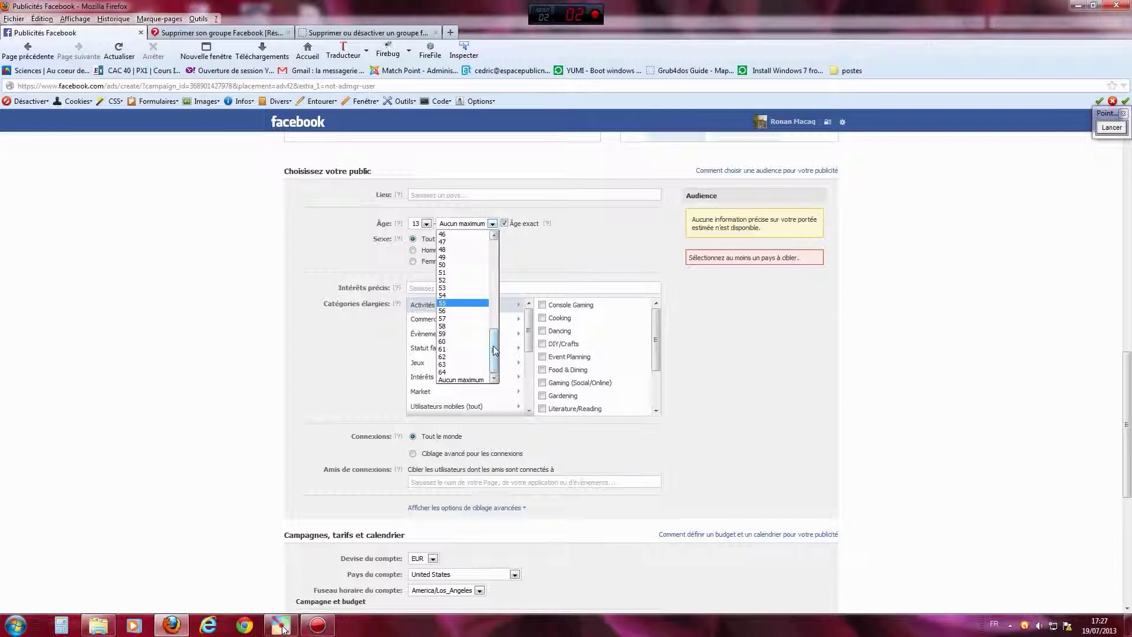
left_click(532, 240)
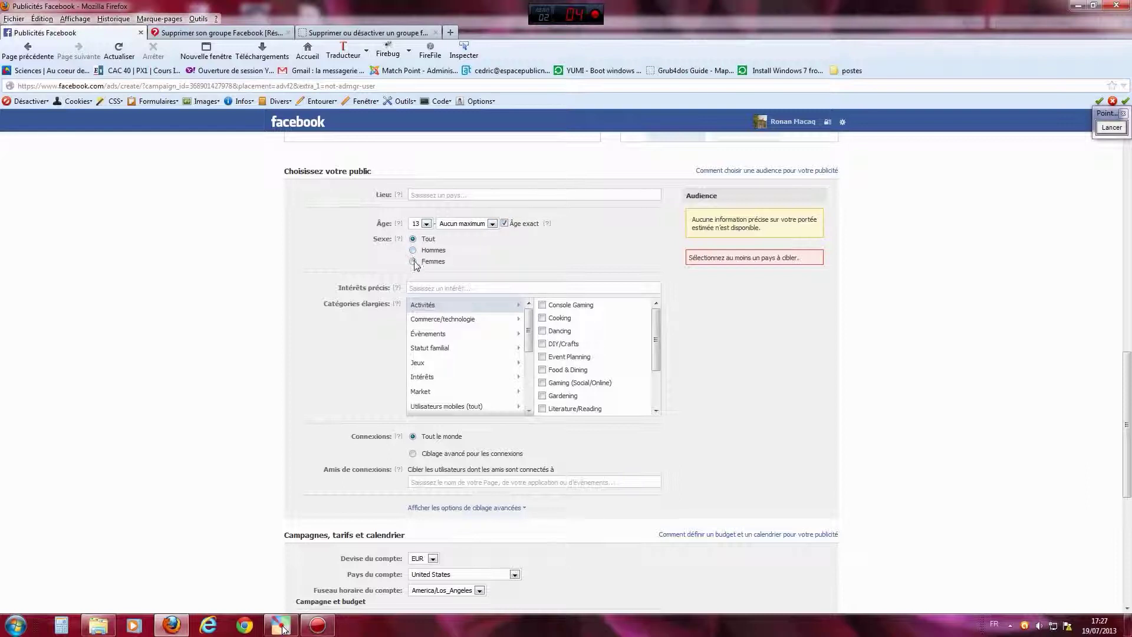
Examine the broad targeting categories, including the subcategories under Intérêts and Cinéma
scroll(583, 284, "down", 2)
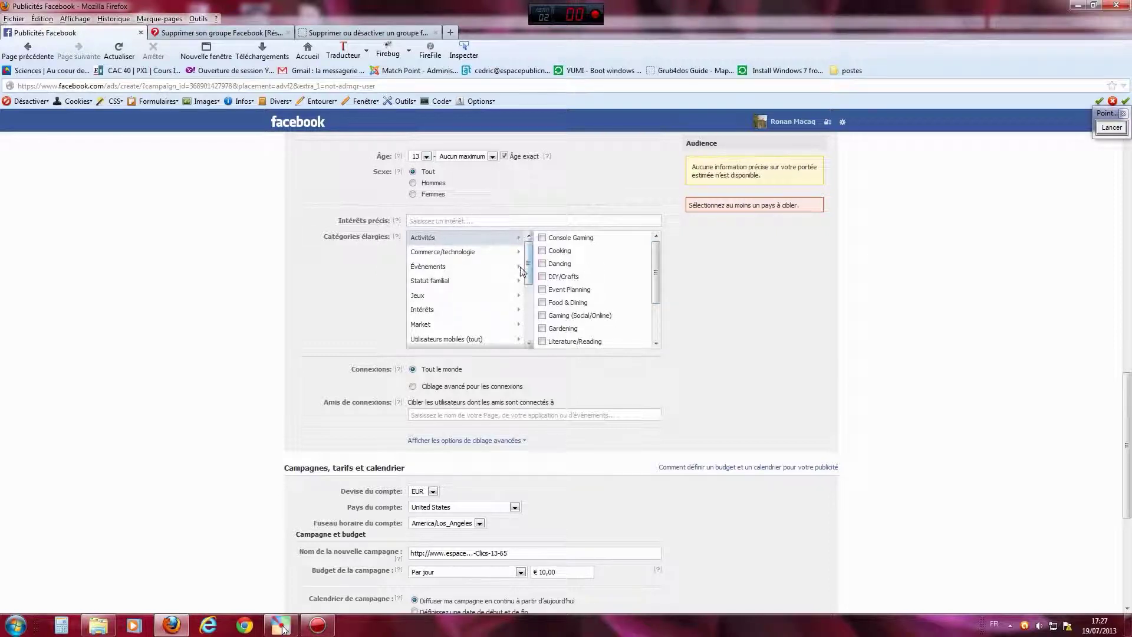
scroll(534, 285, "down", 1)
scroll(533, 284, "up", 3)
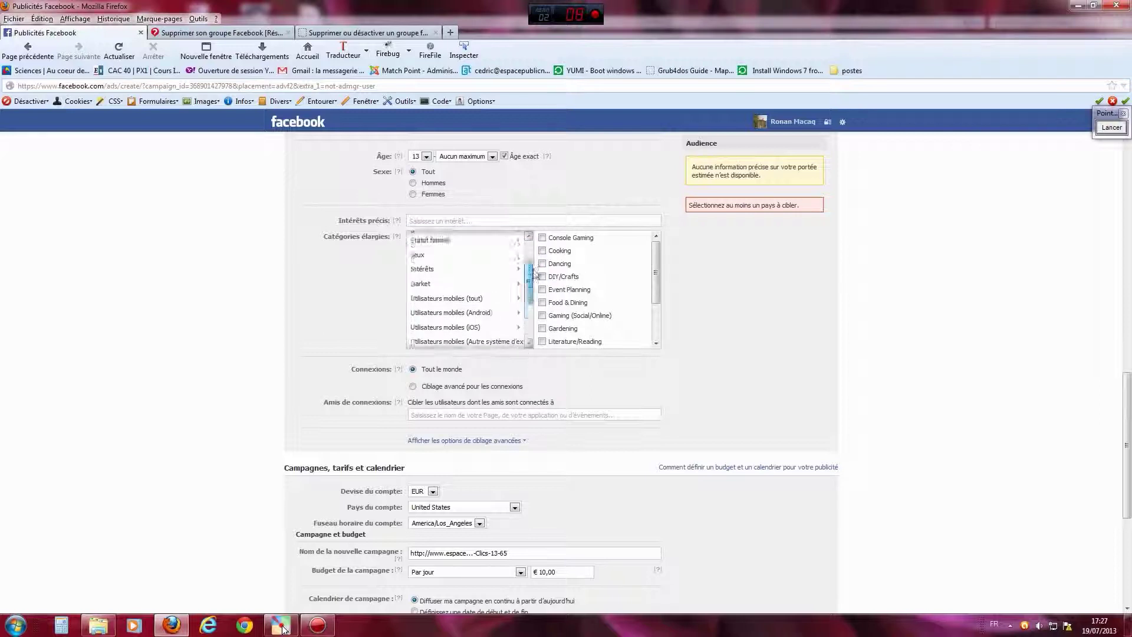
scroll(530, 264, "down", 1)
mouse_move(529, 270)
left_mouse_down()
mouse_move(528, 284)
mouse_move(528, 260)
left_mouse_up()
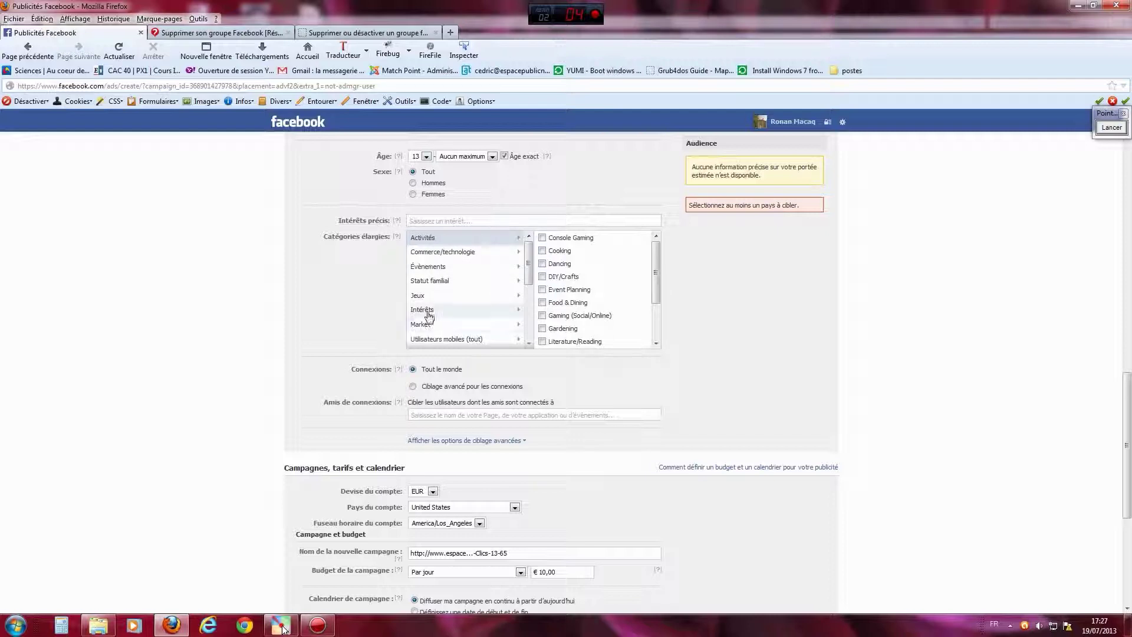
left_click(426, 311)
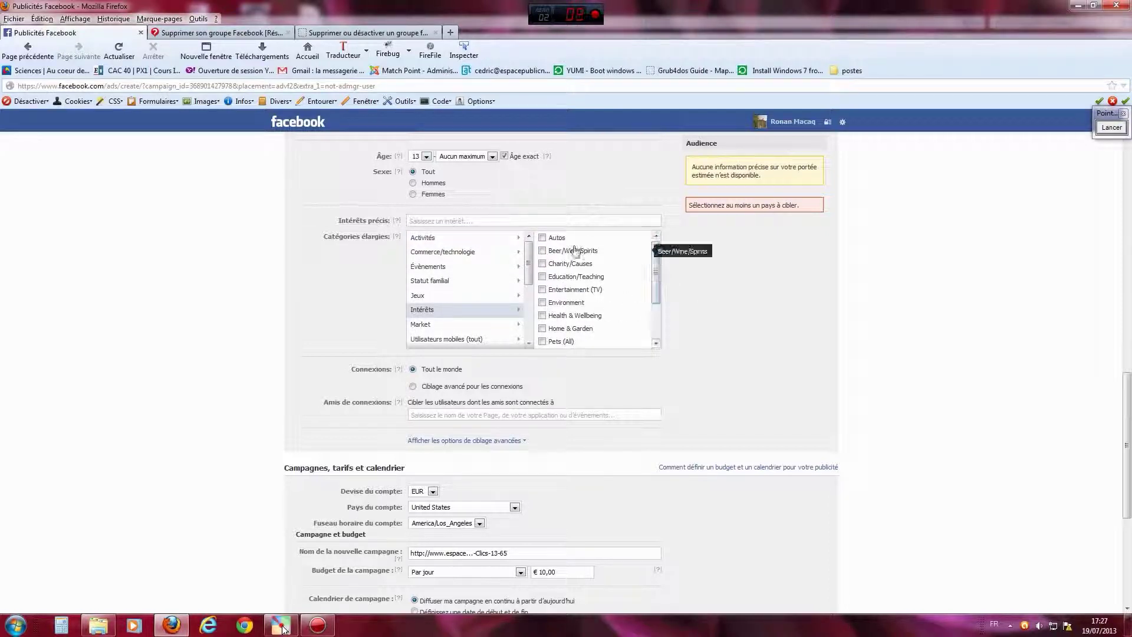
left_click_drag(655, 299, 656, 333)
scroll(507, 324, "down", 2)
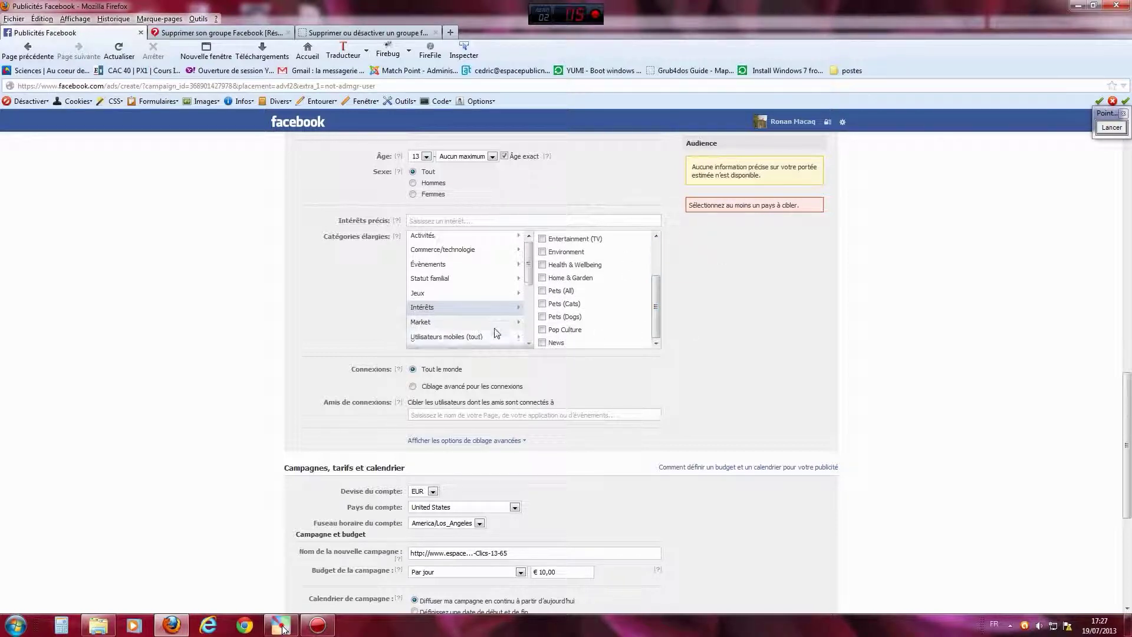
scroll(530, 305, "down", 2)
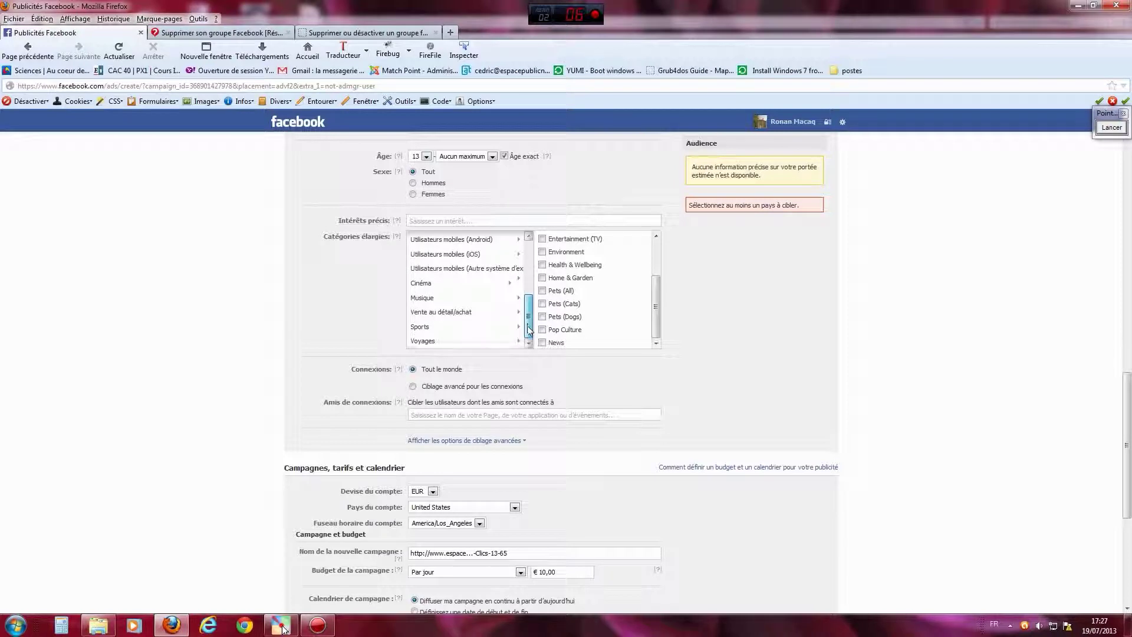
left_click(428, 286)
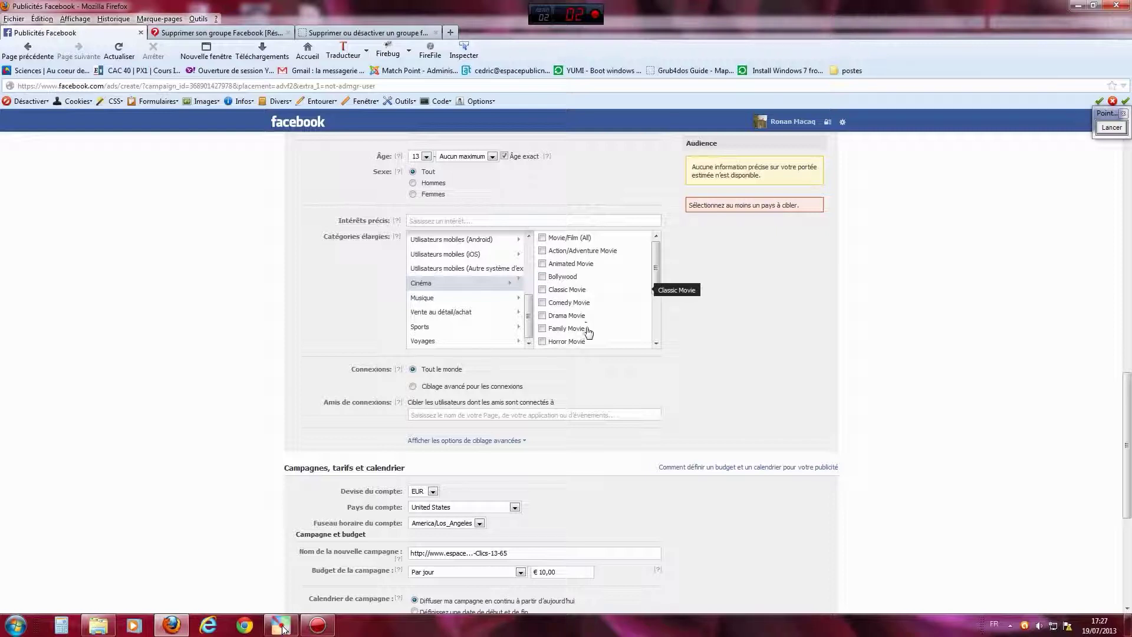
left_click_drag(655, 268, 655, 319)
Show the advanced targeting options, examine the relationship status, language, education and workplace settings, and hide them again
scroll(712, 358, "down", 4)
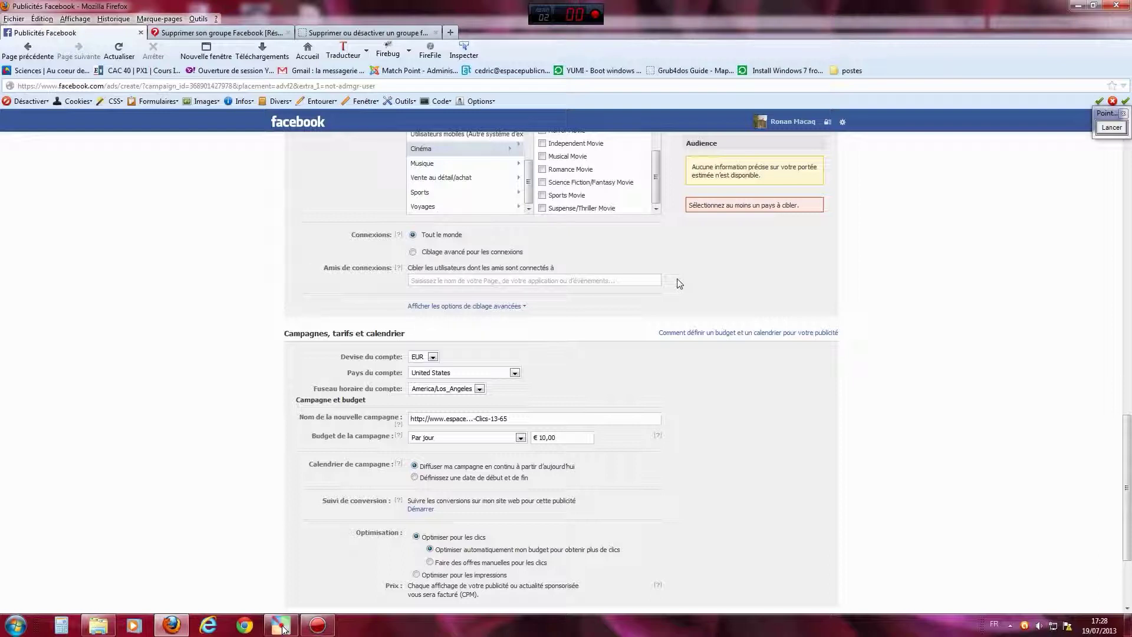
left_click(508, 306)
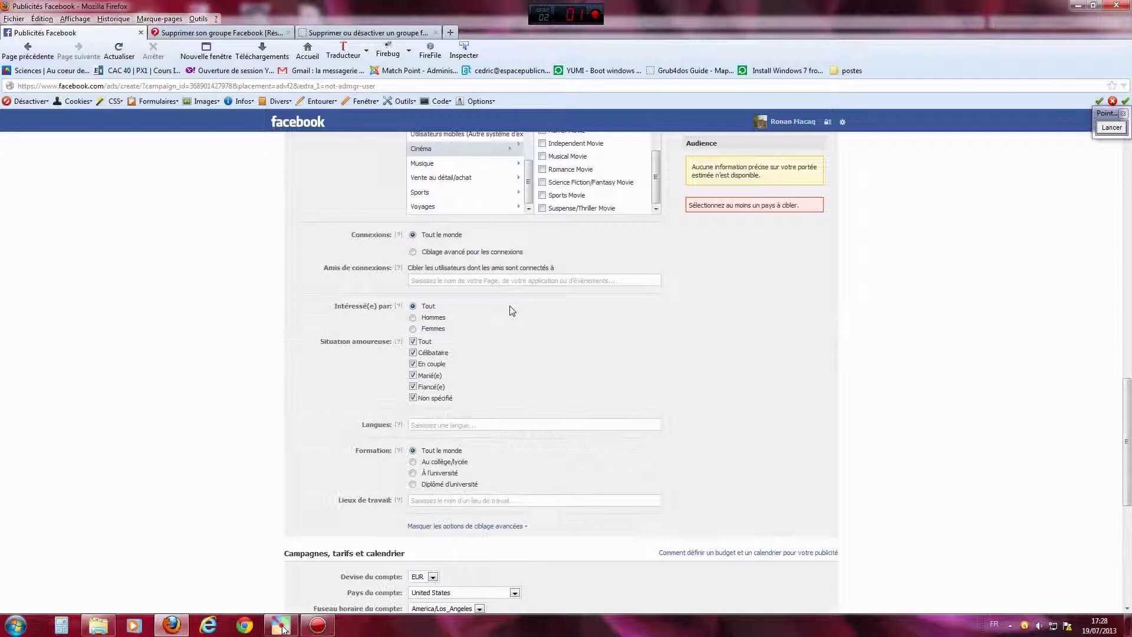
scroll(672, 361, "down", 2)
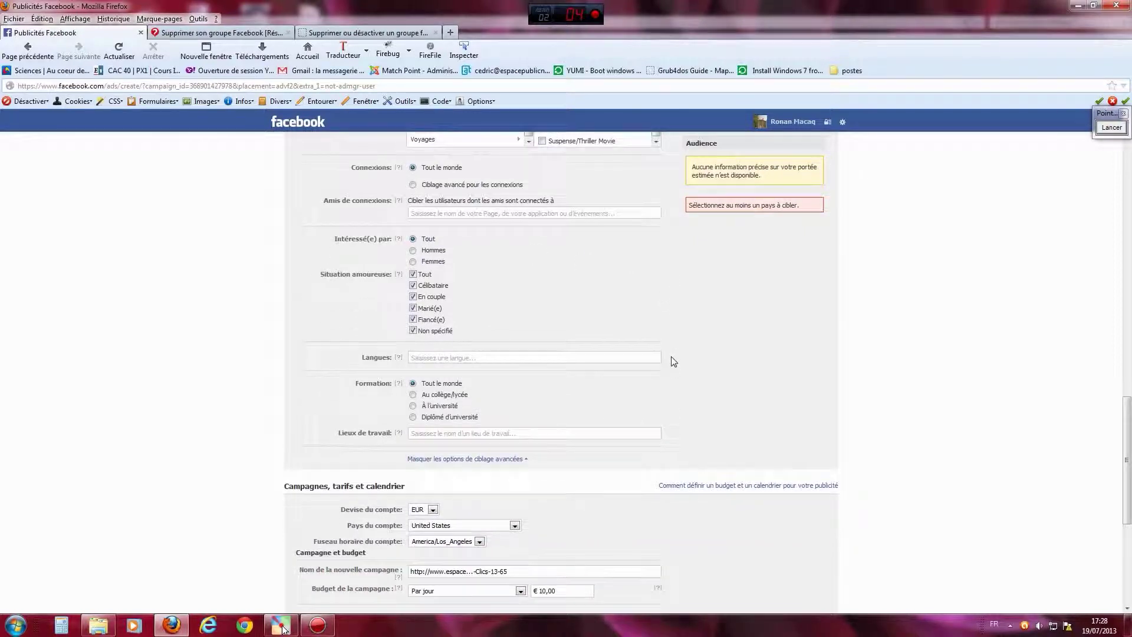
scroll(673, 361, "down", 2)
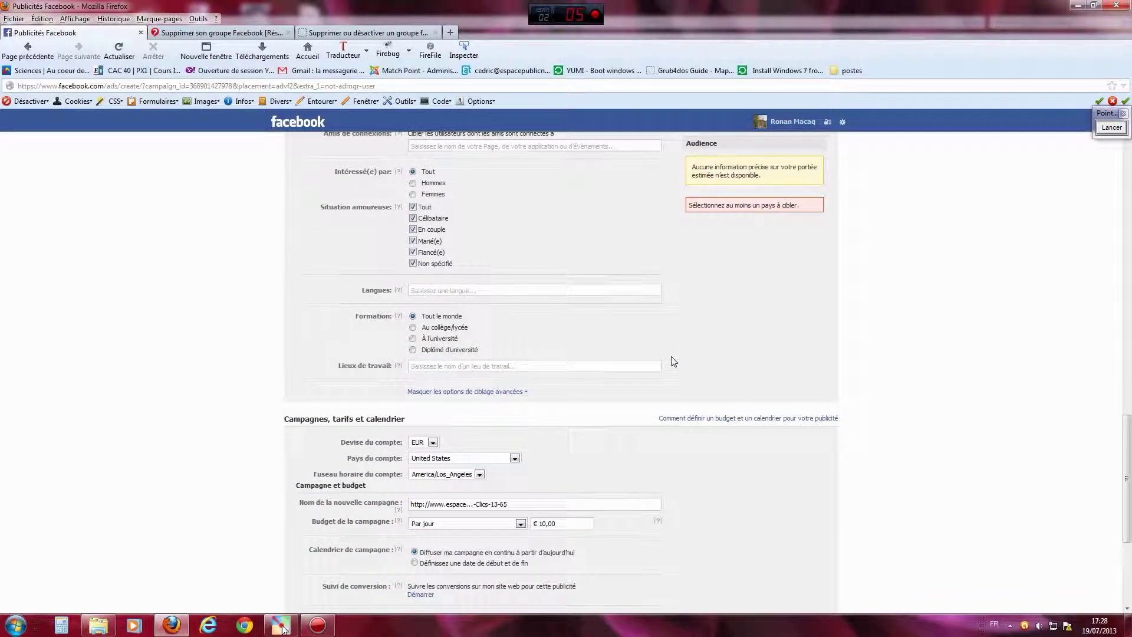
scroll(674, 361, "up", 2)
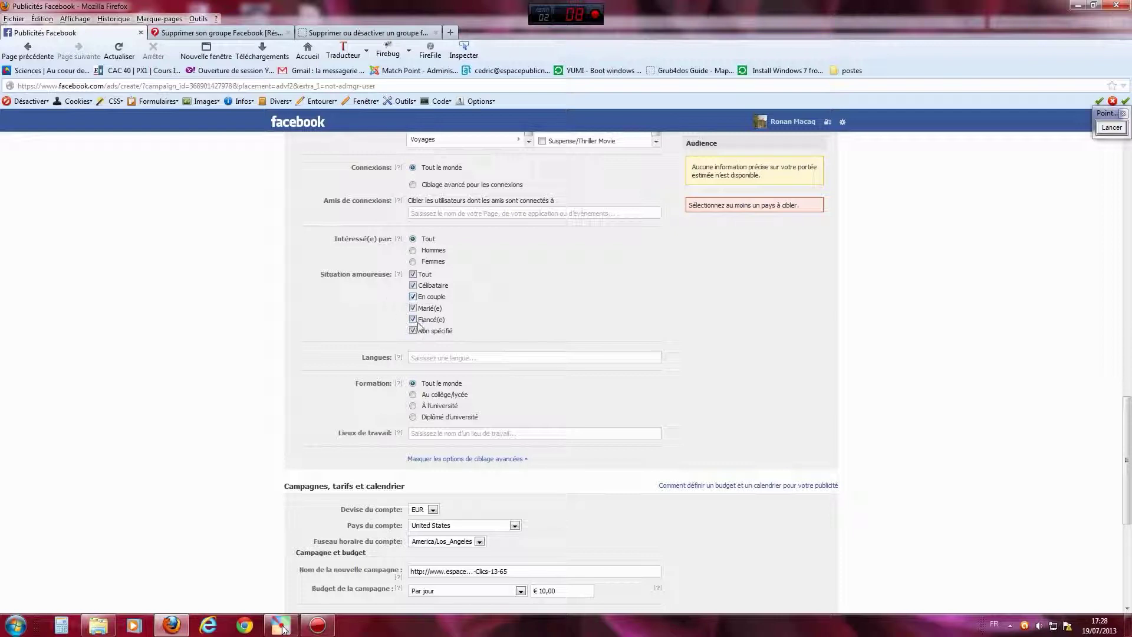
scroll(599, 314, "down", 2)
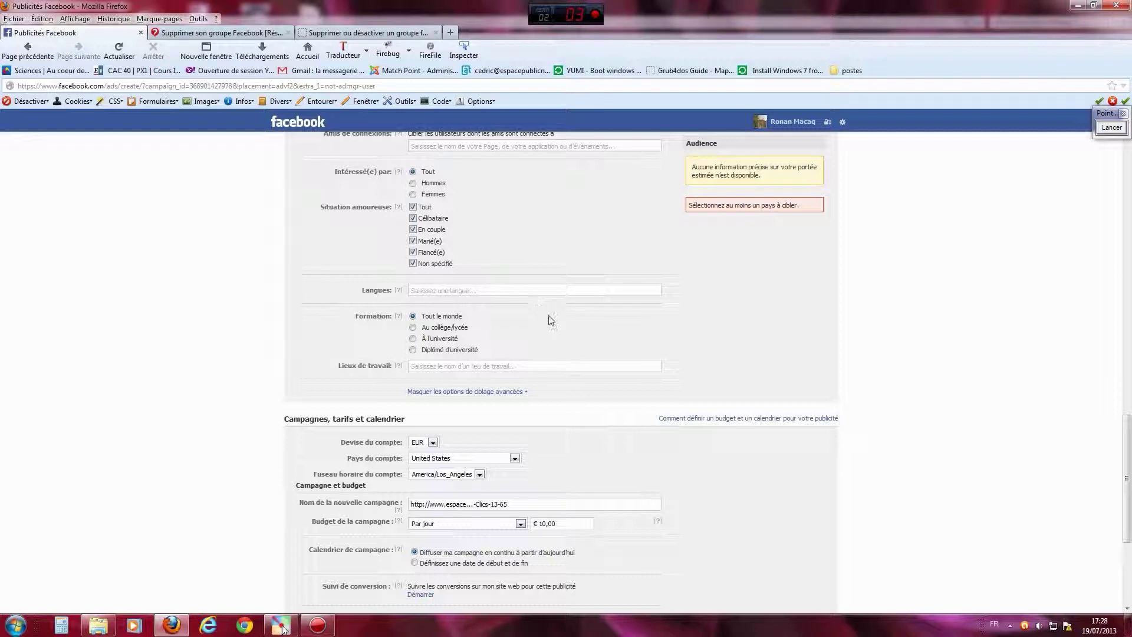
scroll(548, 316, "up", 2)
scroll(531, 336, "down", 2)
scroll(576, 330, "up", 3)
scroll(631, 357, "down", 3)
left_click(462, 392)
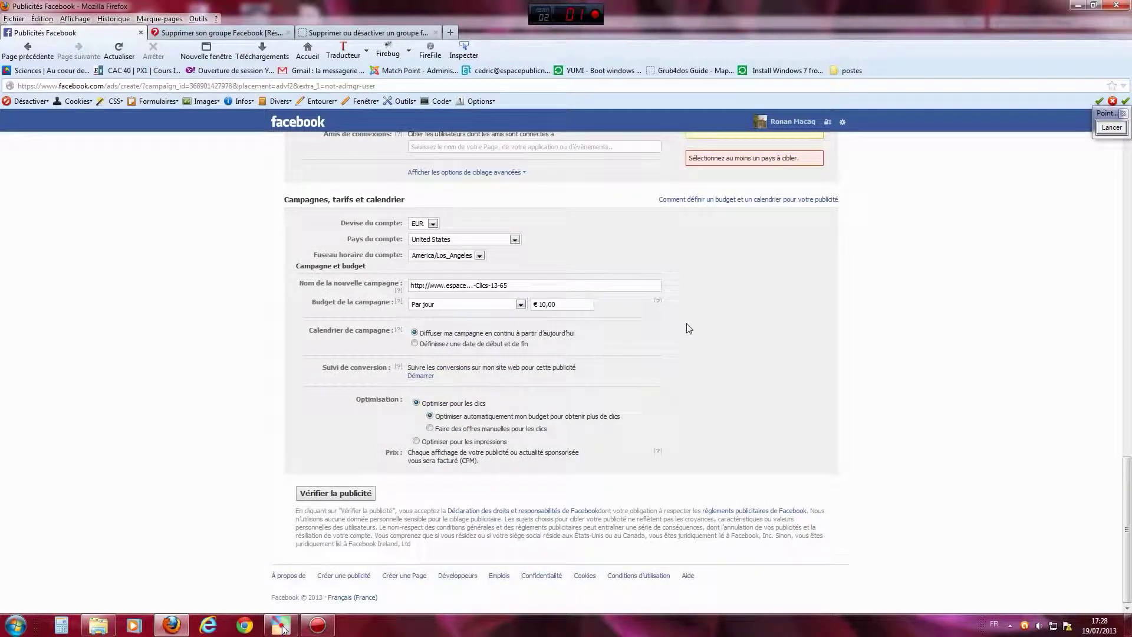
Review the campaign, pricing and schedule section and choose EUR as the account currency
scroll(721, 318, "up", 2)
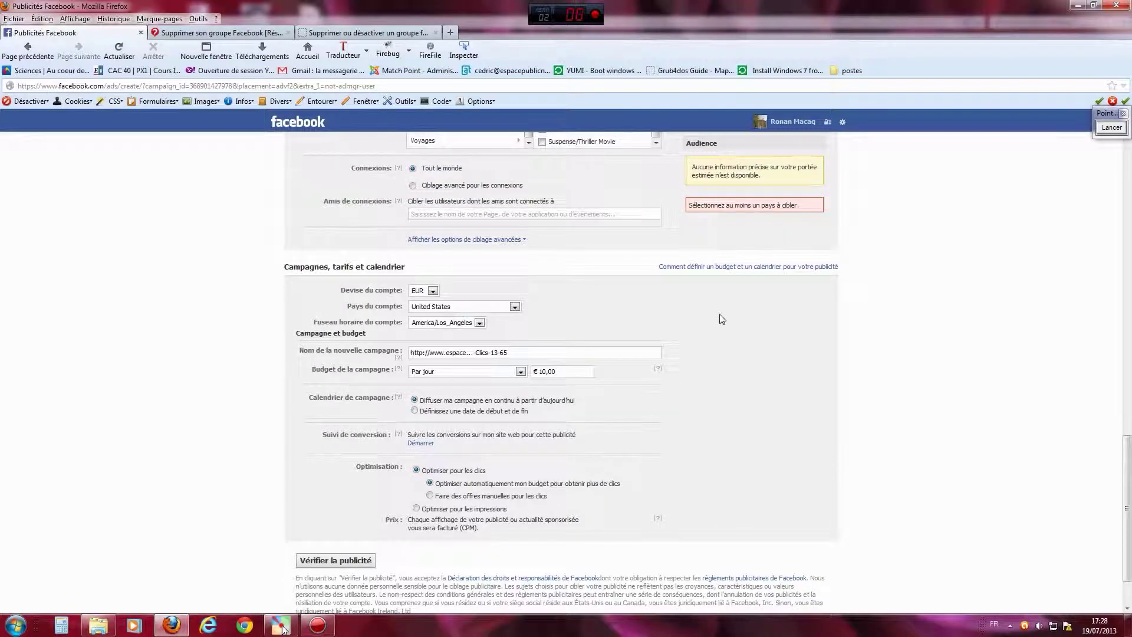
scroll(722, 319, "down", 2)
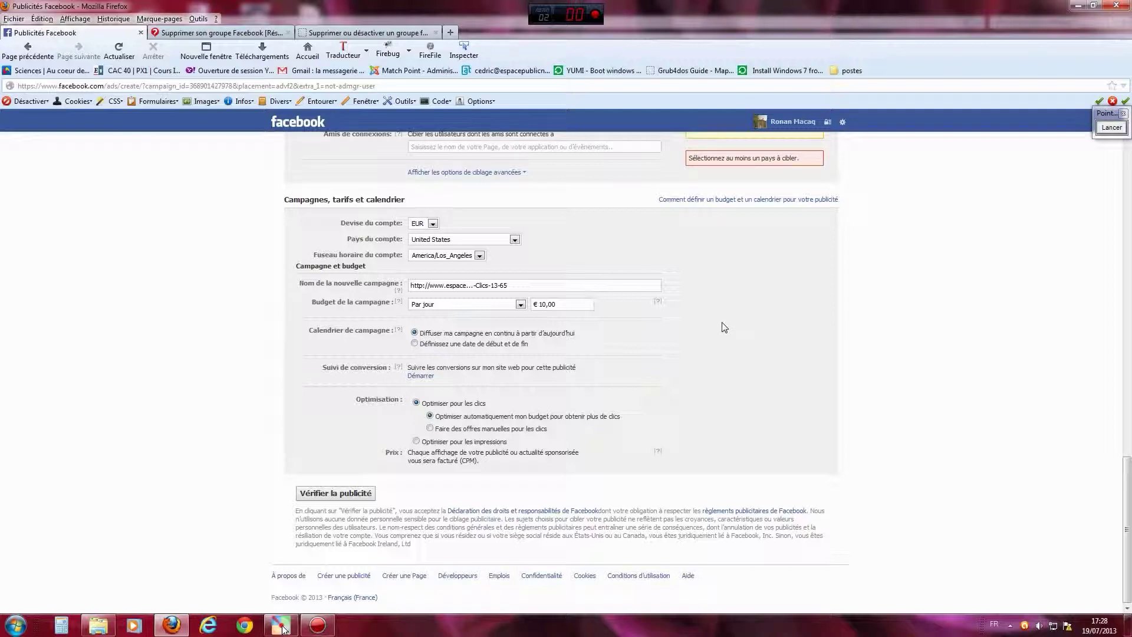
left_click(433, 224)
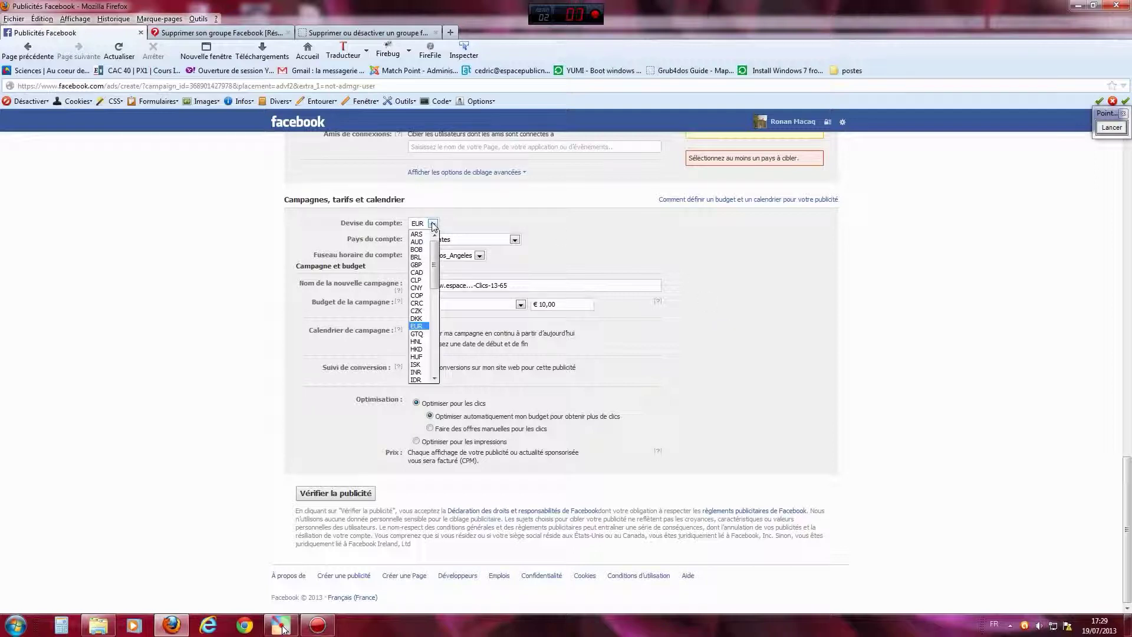
left_click(416, 326)
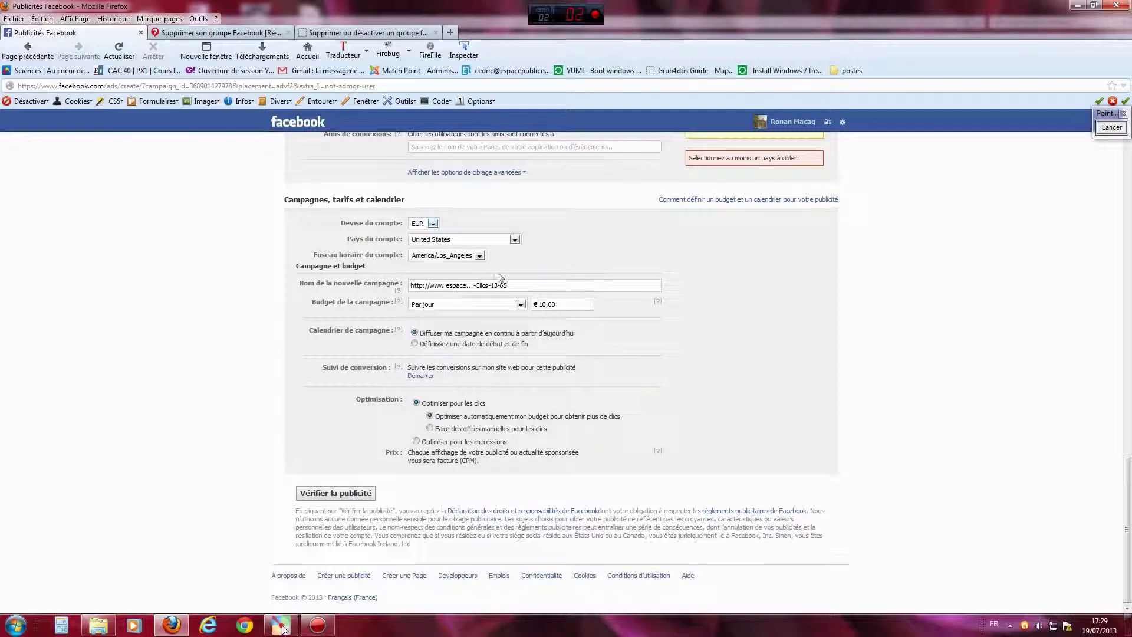
Set the account country to France and name the new campaign "EPN Paris 3"
left_click(515, 239)
mouse_move(516, 262)
left_mouse_down()
mouse_move(516, 282)
mouse_move(516, 271)
left_mouse_up()
left_click(435, 293)
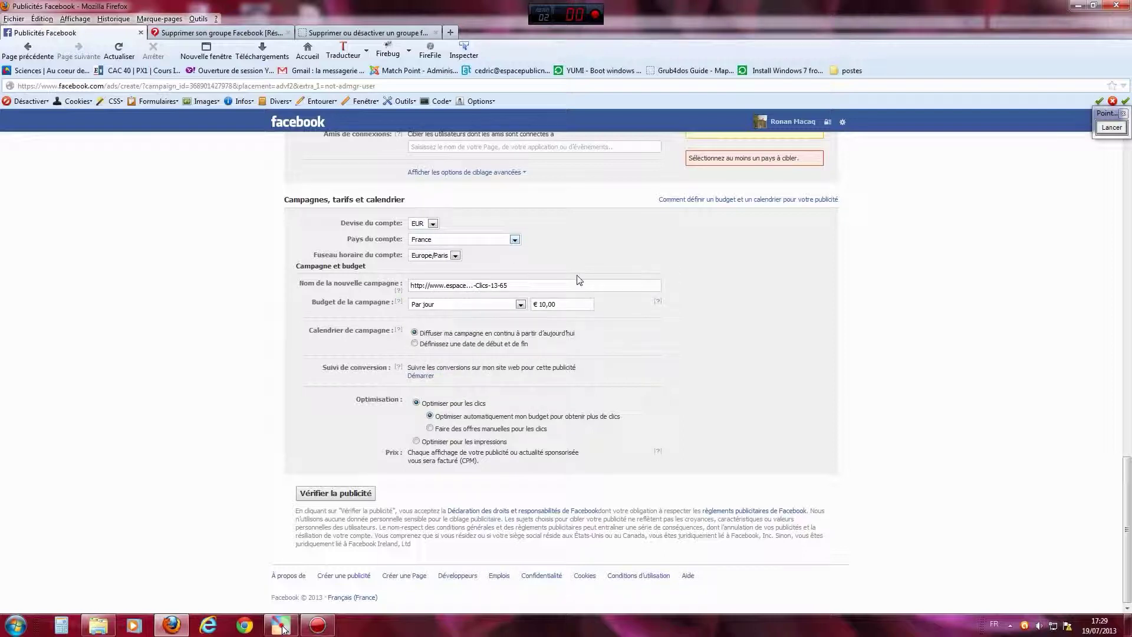
left_click_drag(523, 285, 390, 281)
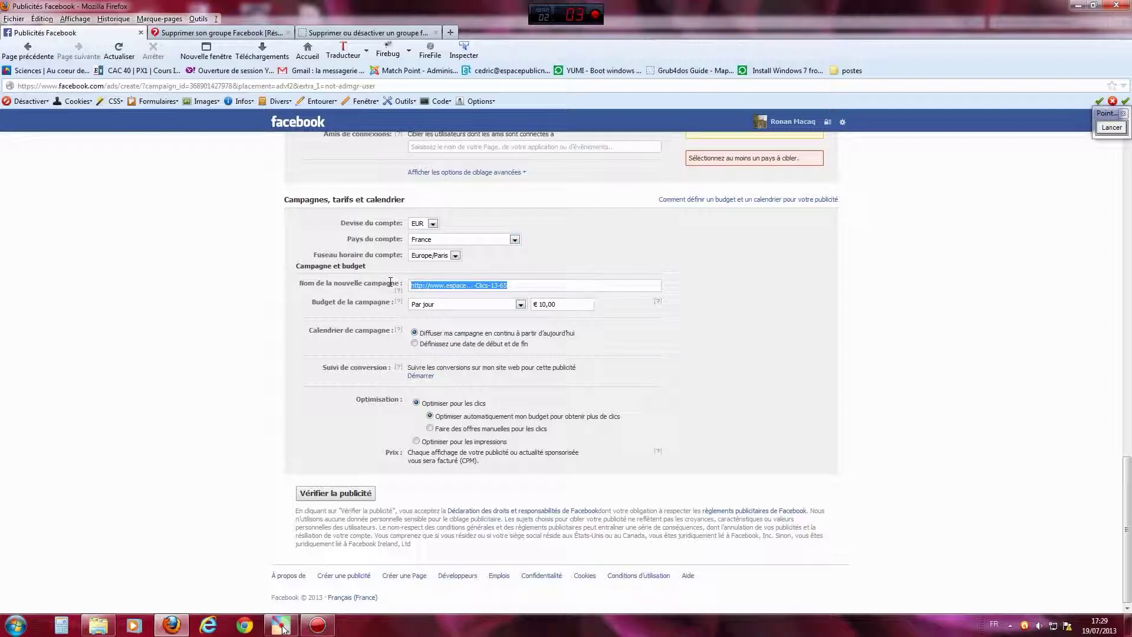
type("EPN Paris 3")
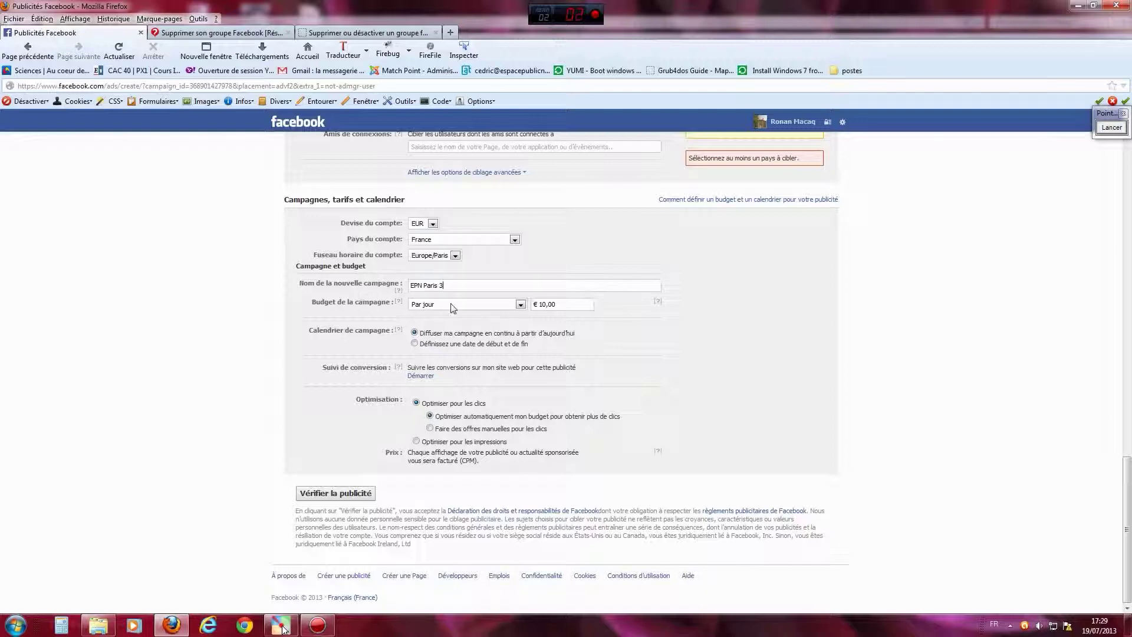
Set the campaign budget to €1 per day and choose to run the campaign between a defined start and end date
left_click(522, 305)
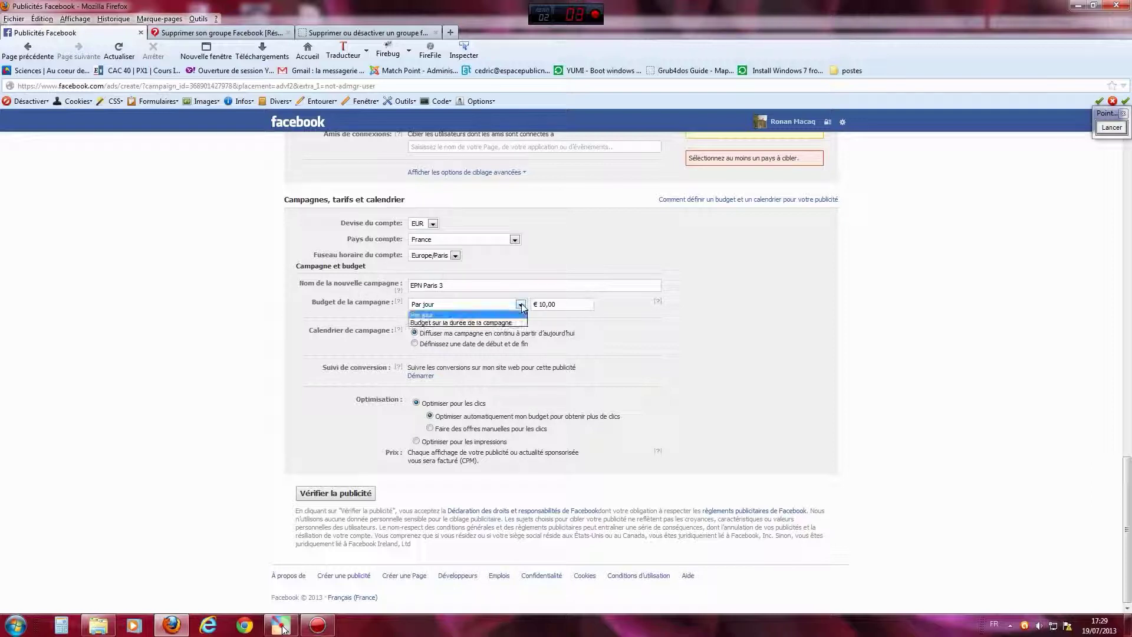
left_click(434, 319)
key("Tab")
type("1")
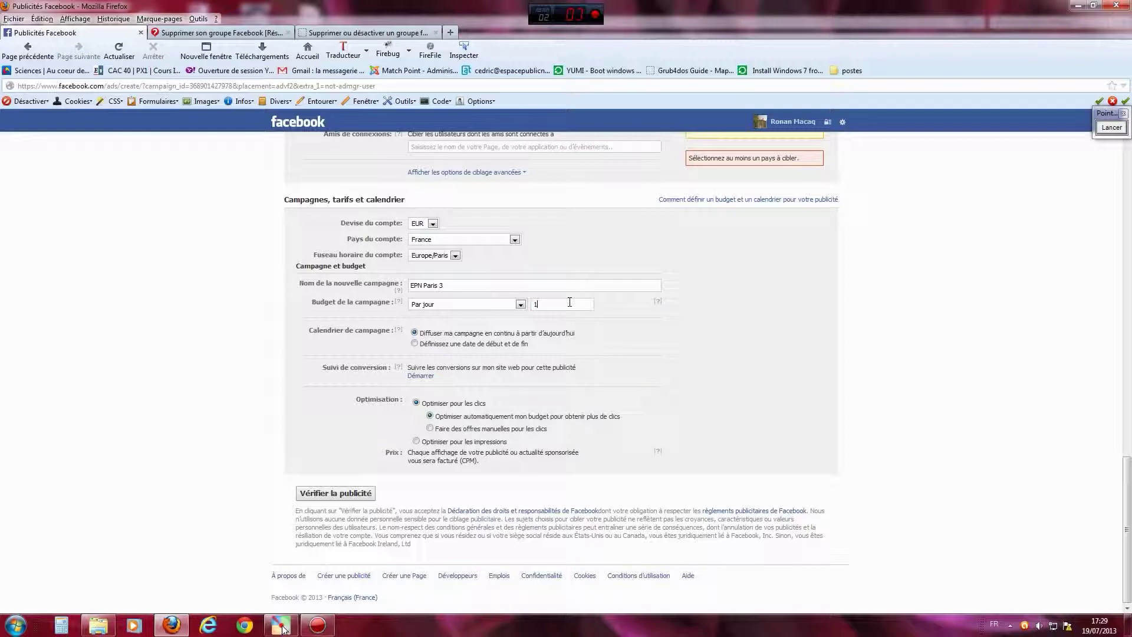
left_click(637, 312)
left_click(414, 343)
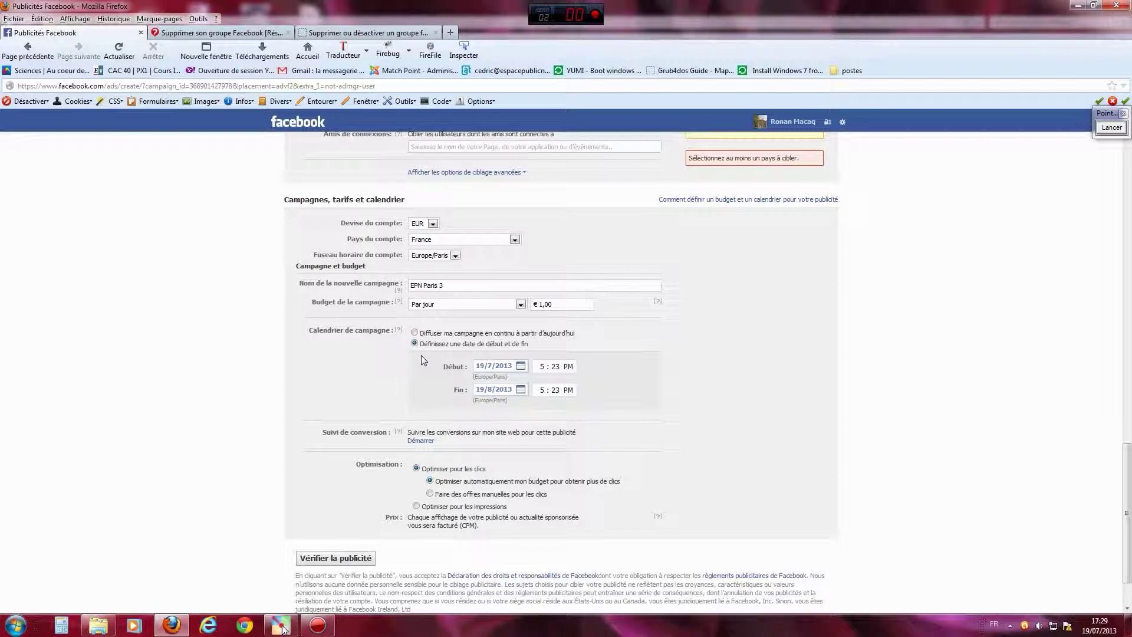
scroll(423, 360, "up", 2)
scroll(491, 423, "down", 2)
scroll(489, 422, "down", 2)
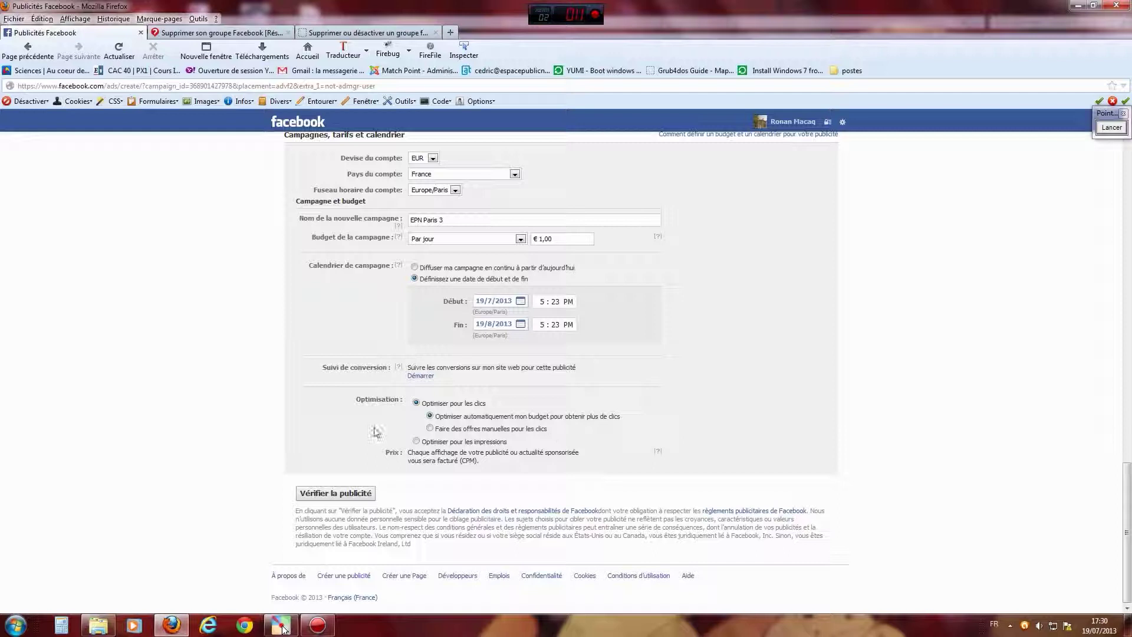
Point red annotation arrows at the click and impression optimisation options, then end the annotation
left_click(1111, 127)
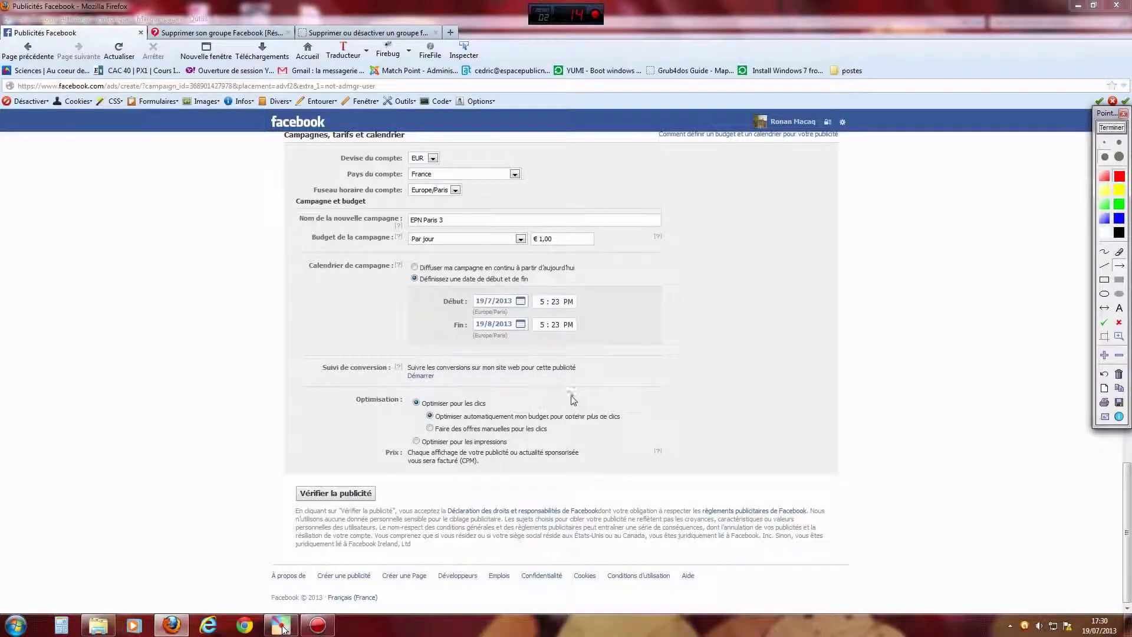
left_click_drag(599, 392, 492, 403)
left_click_drag(585, 446, 512, 443)
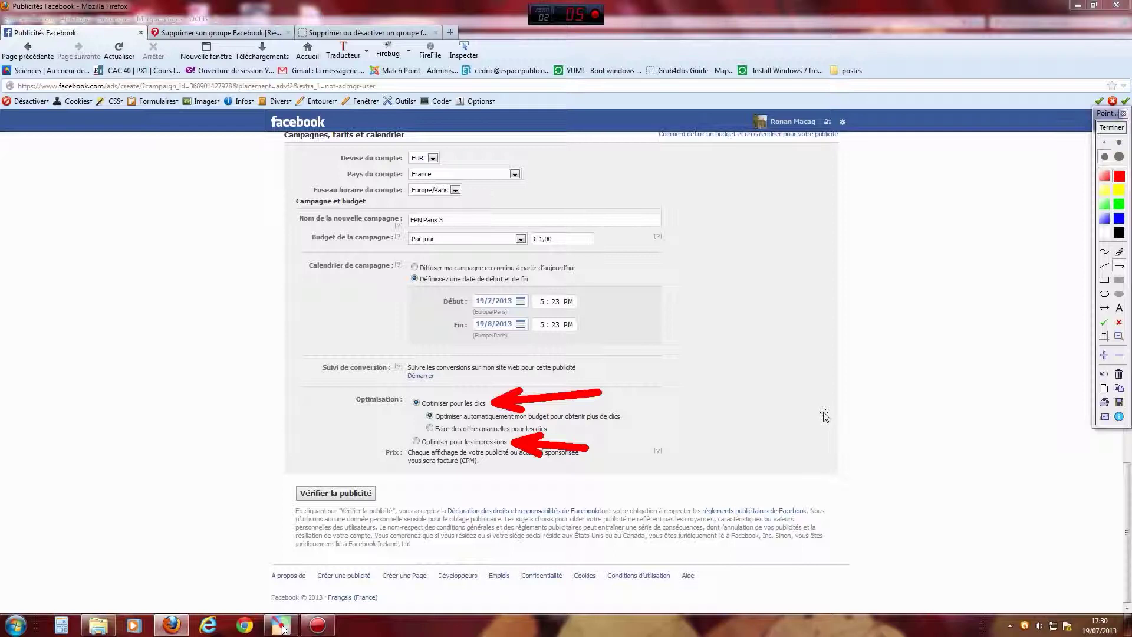
left_click(1111, 128)
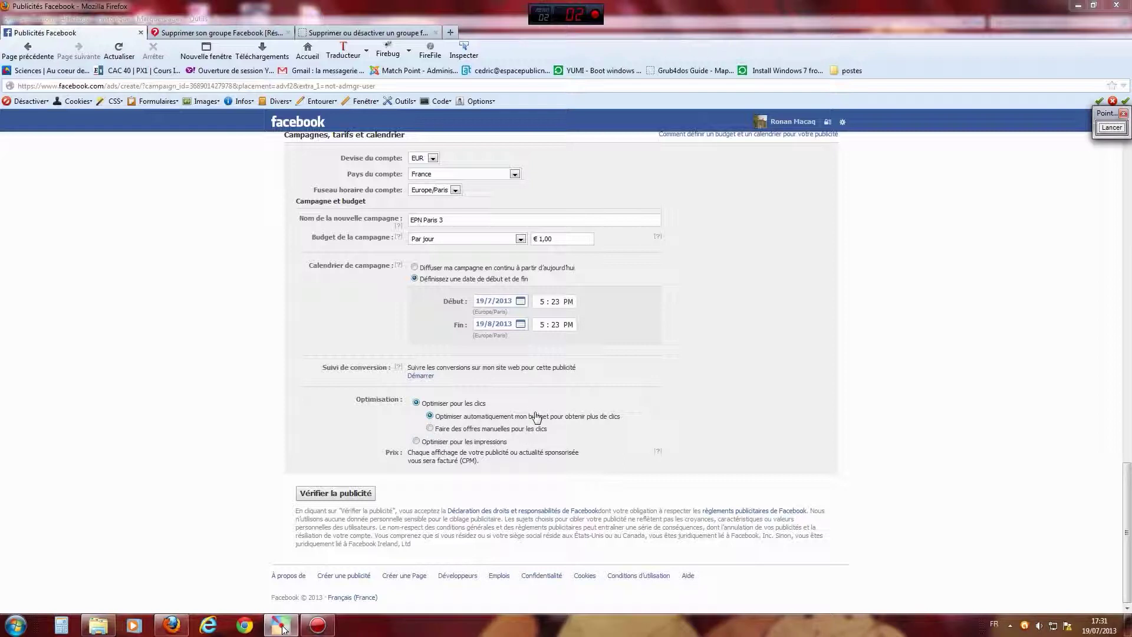
Try manual bidding for clicks, then switch the campaign's optimisation to impressions
left_click(431, 428)
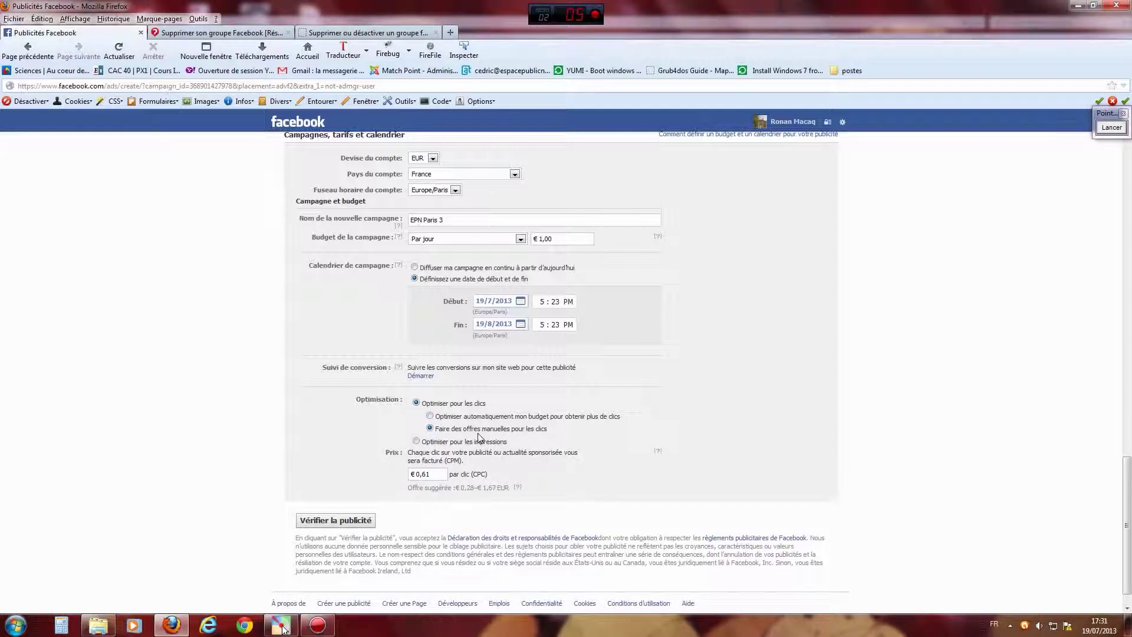
left_click(437, 474)
left_click(416, 441)
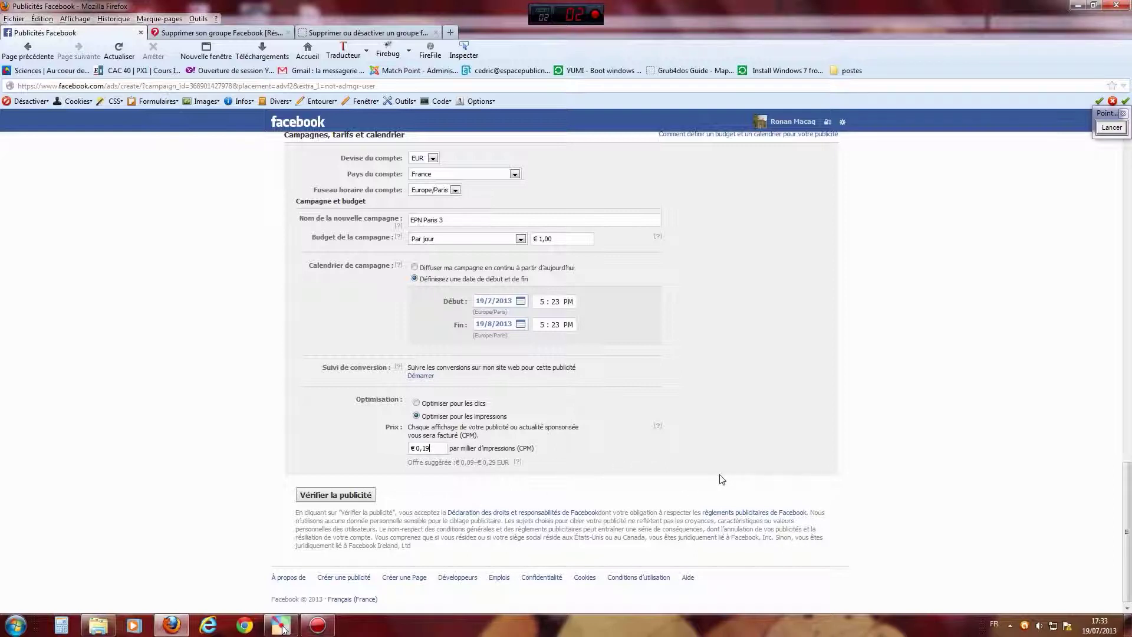
Return to the start of the ad form, leave it without submitting the ad, and open the Facebook home news feed
scroll(722, 480, "up", 5)
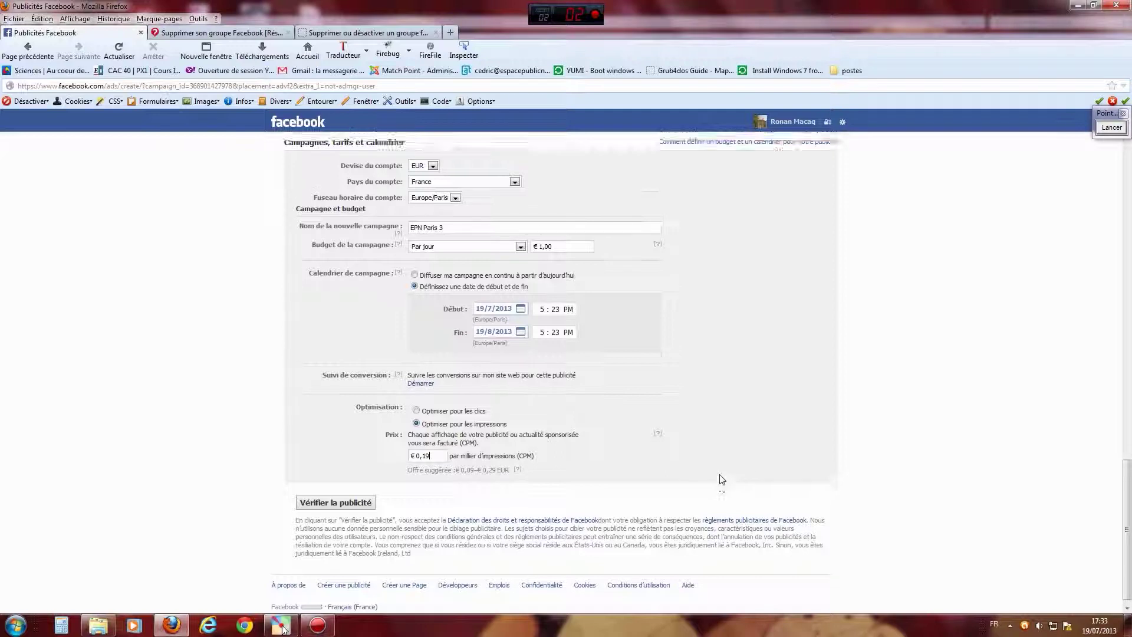
scroll(665, 494, "up", 10)
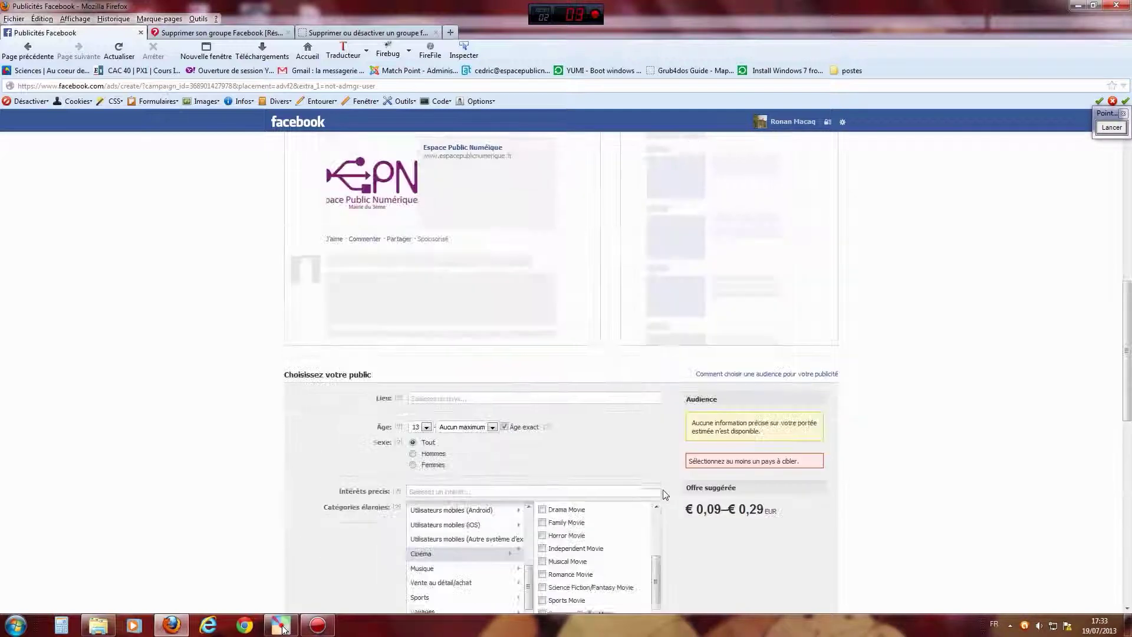
left_click_drag(1127, 253, 1130, 162)
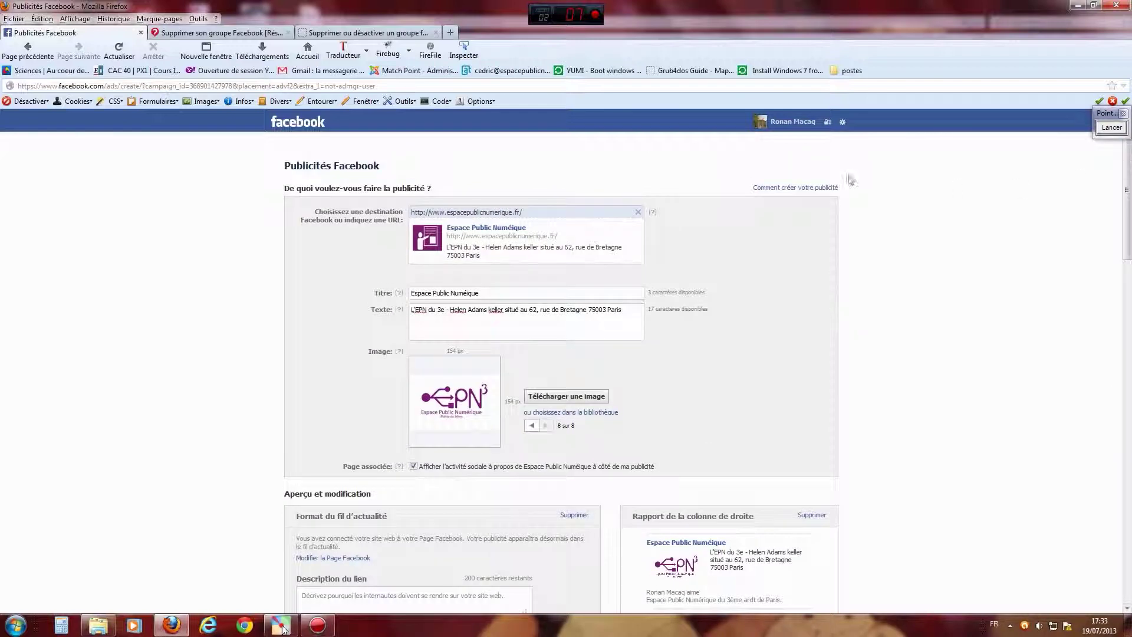
left_click(785, 121)
left_click(565, 238)
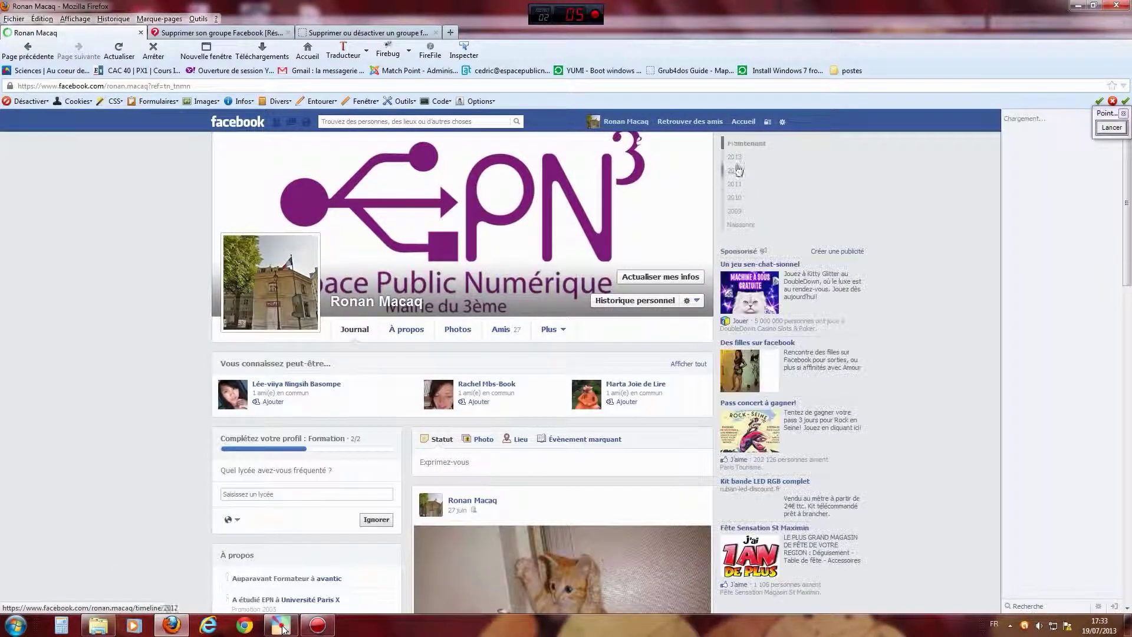
left_click(742, 122)
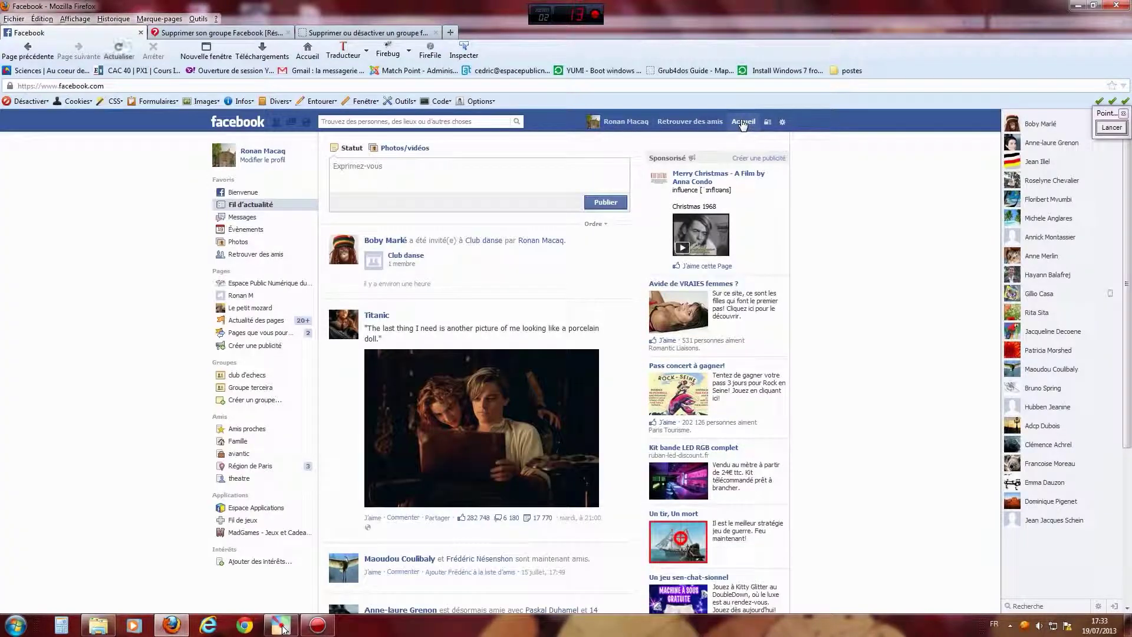
Start the screen annotation and draw a freehand red curve alongside the Pages and Groupes sections of the home page
left_click(1112, 128)
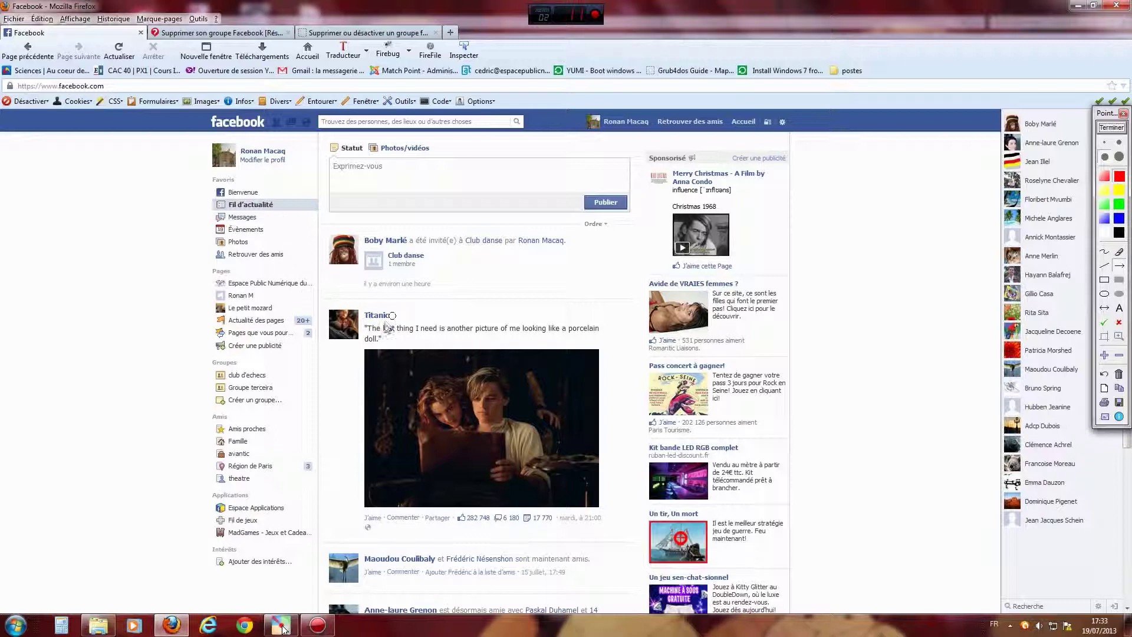
left_click(1106, 266)
mouse_move(195, 276)
left_mouse_down()
mouse_move(169, 339)
mouse_move(178, 453)
left_mouse_up()
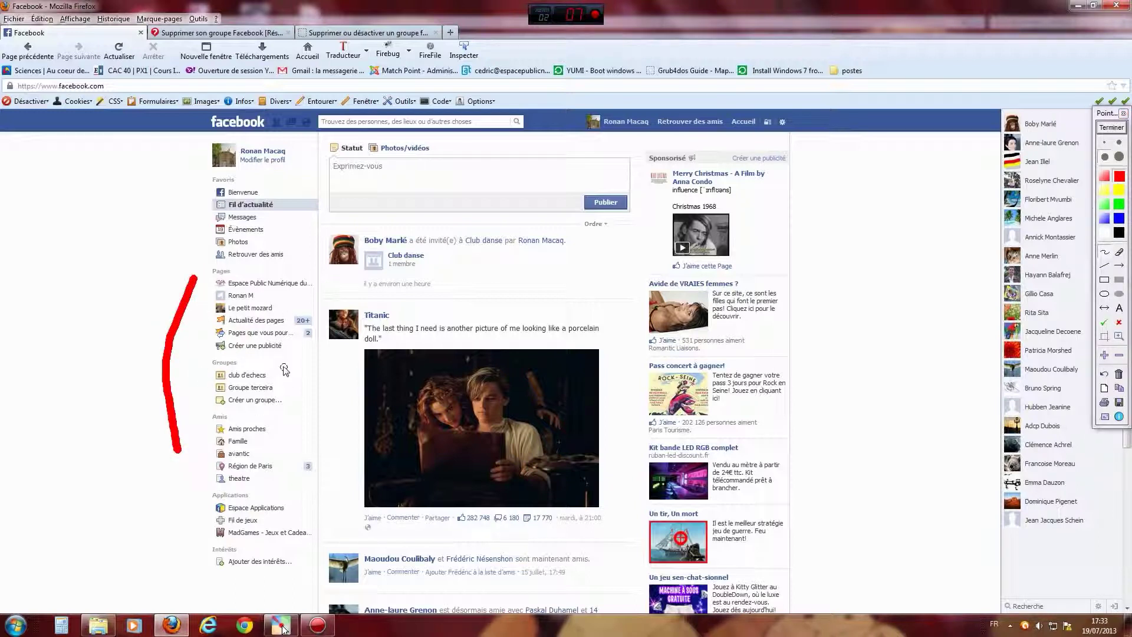